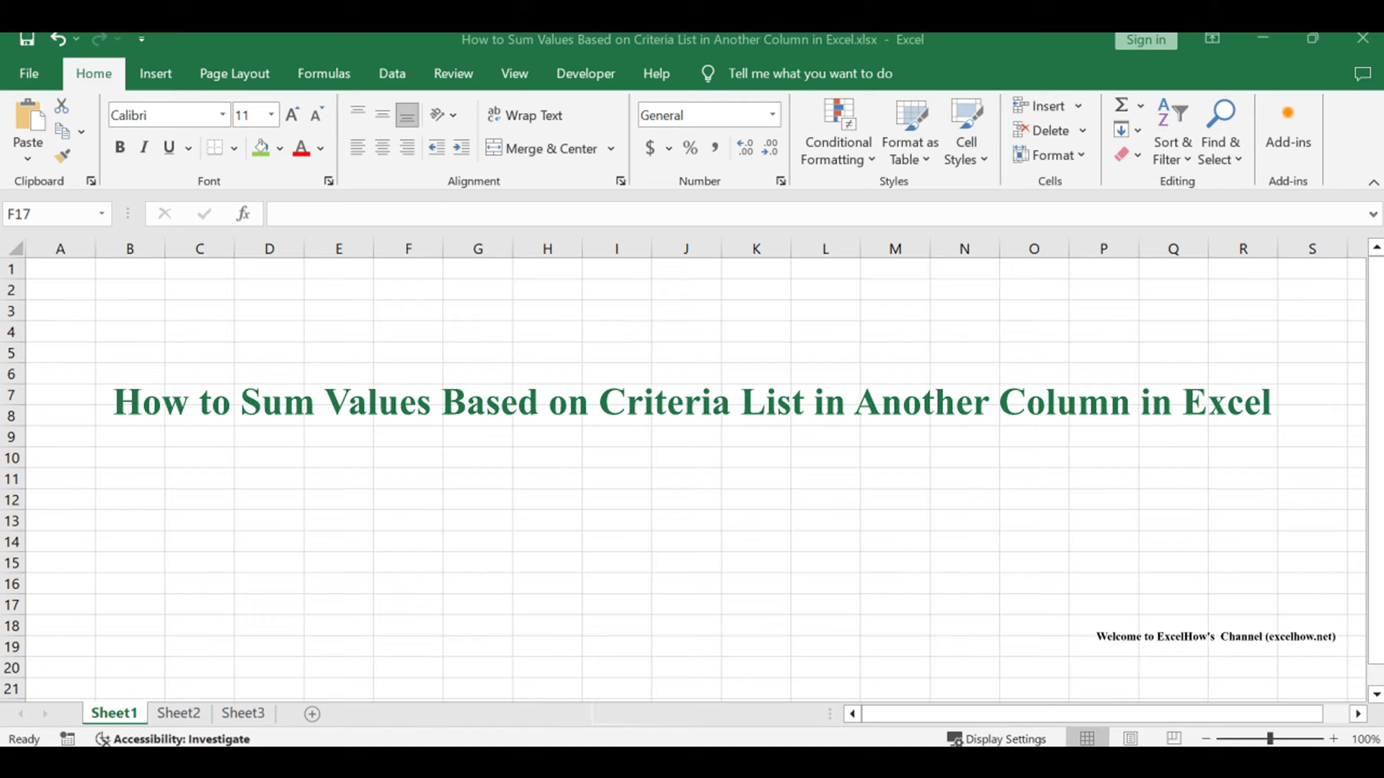
Step: On Sheet2, examine the Product and Income columns and the repeated product codes NPS001 and NPS002
{"action": "key", "text": "ctrl+Page_Down"}
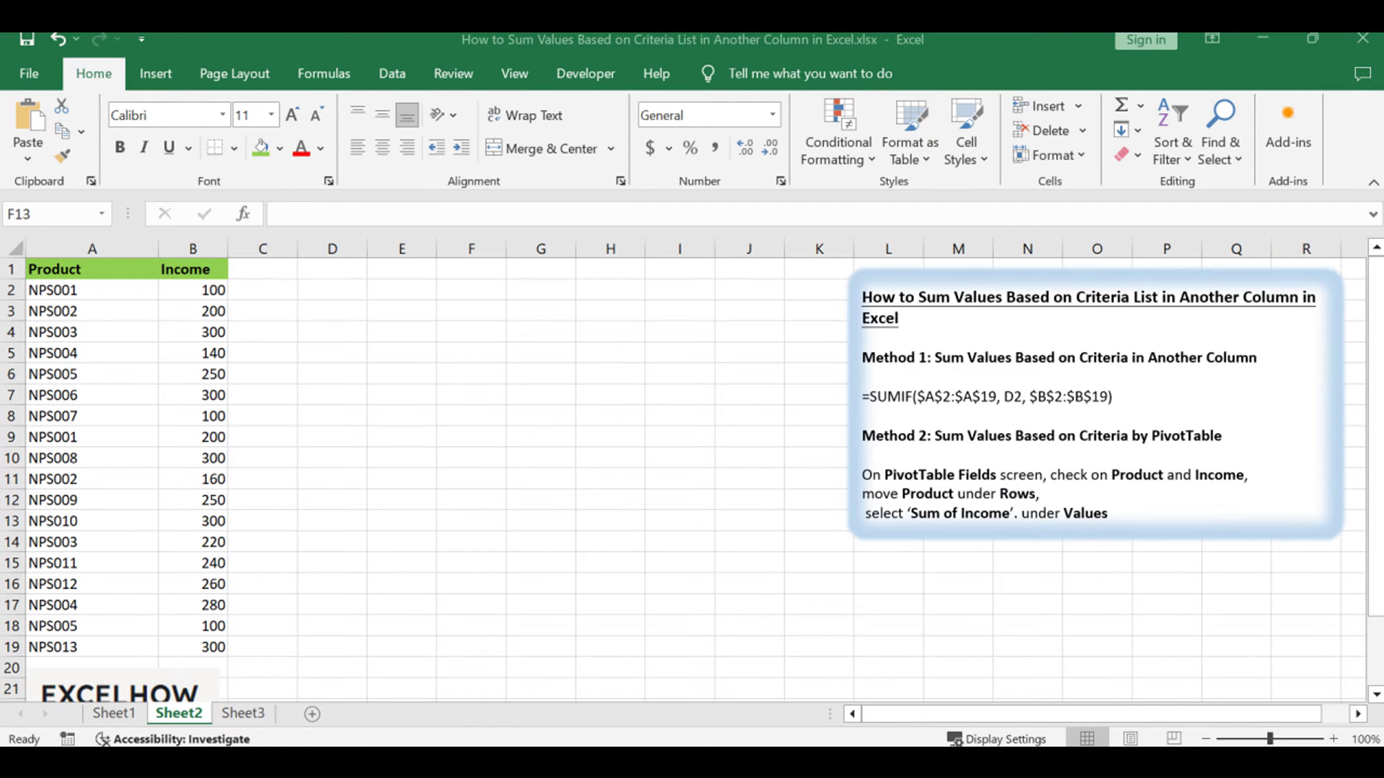
{"action": "left_click", "coordinate": [73, 246]}
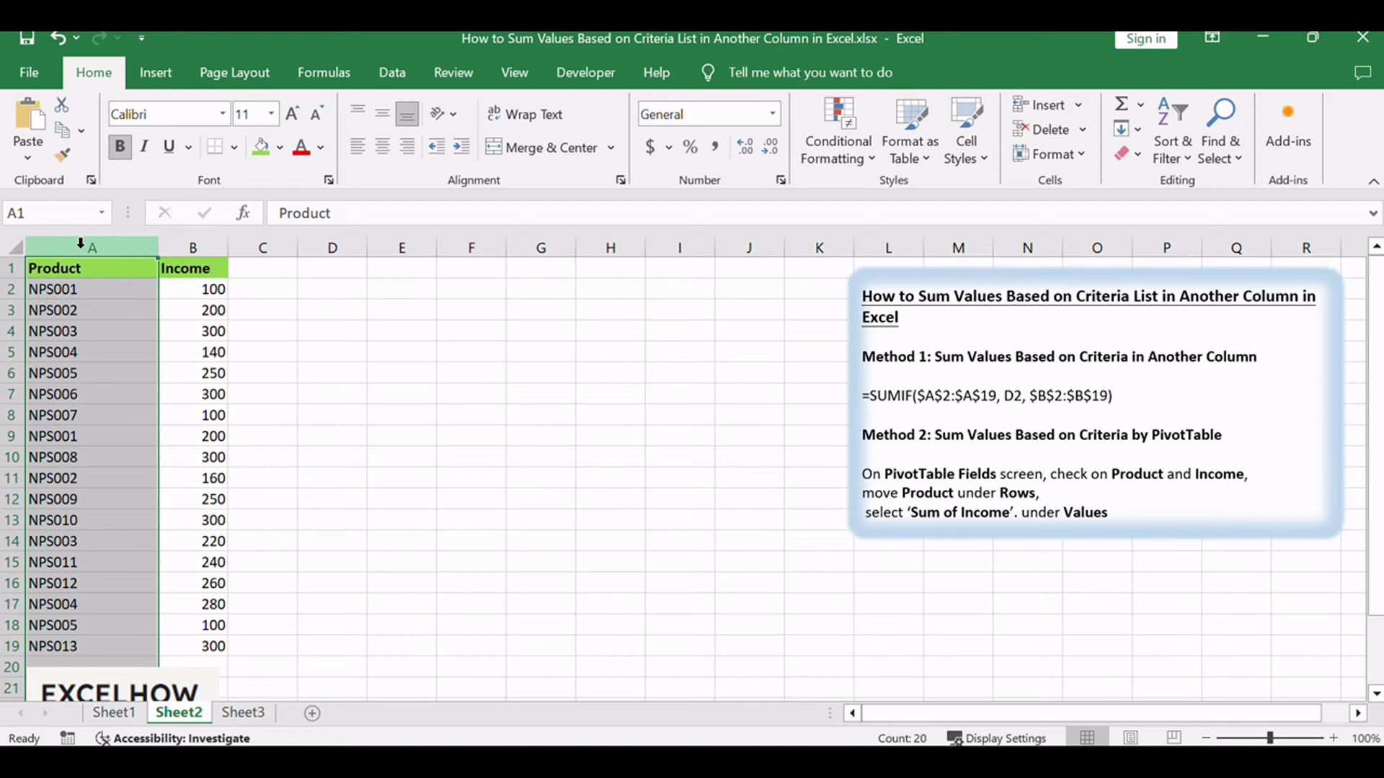
{"action": "left_click", "coordinate": [207, 248]}
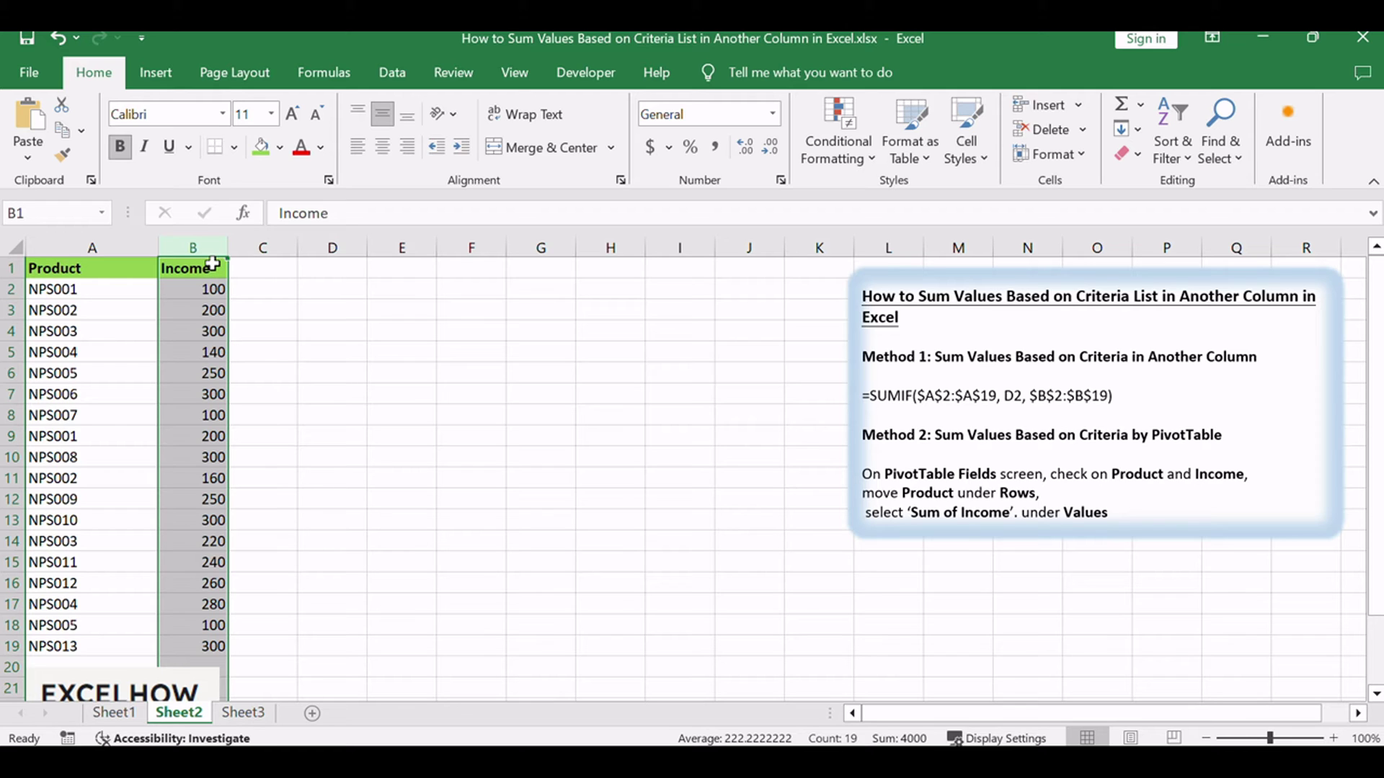
{"action": "left_click", "coordinate": [79, 292]}
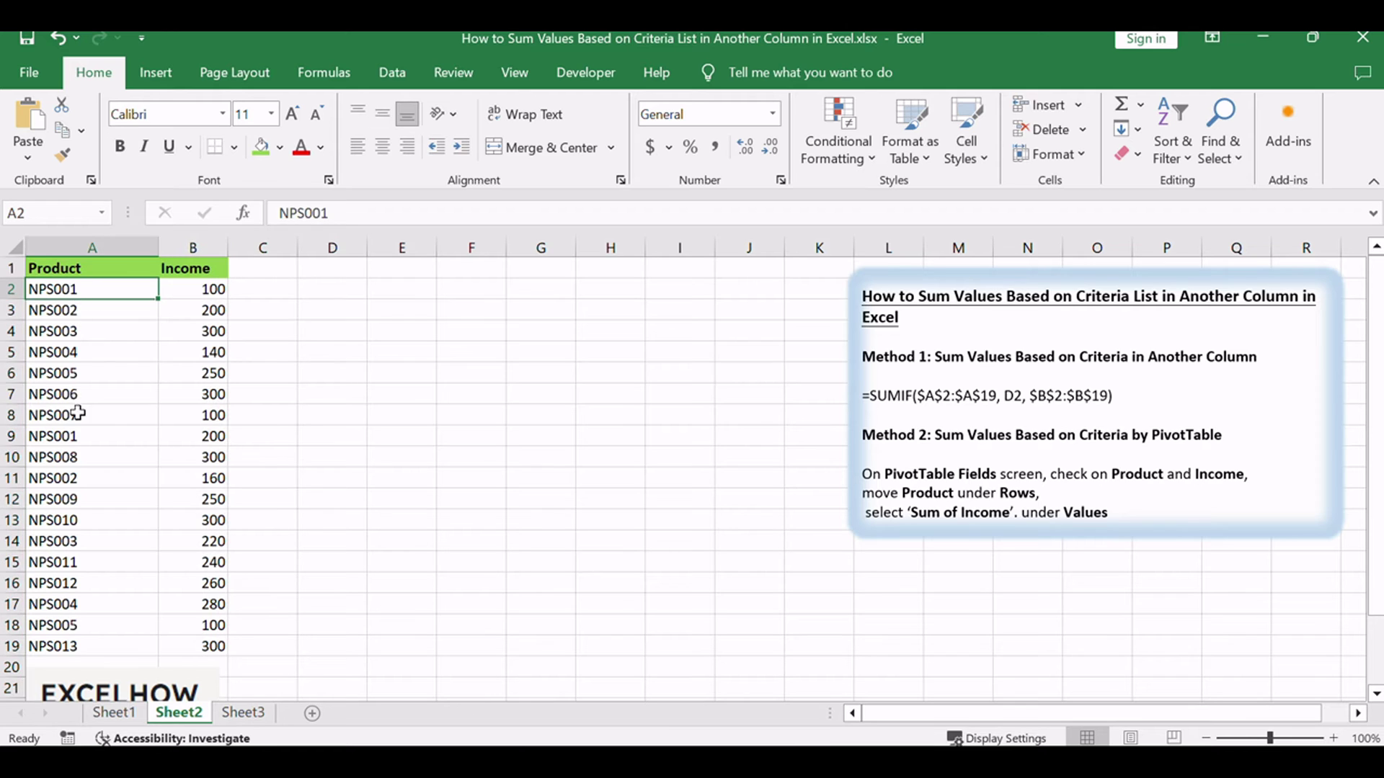
{"action": "left_click", "coordinate": [86, 445]}
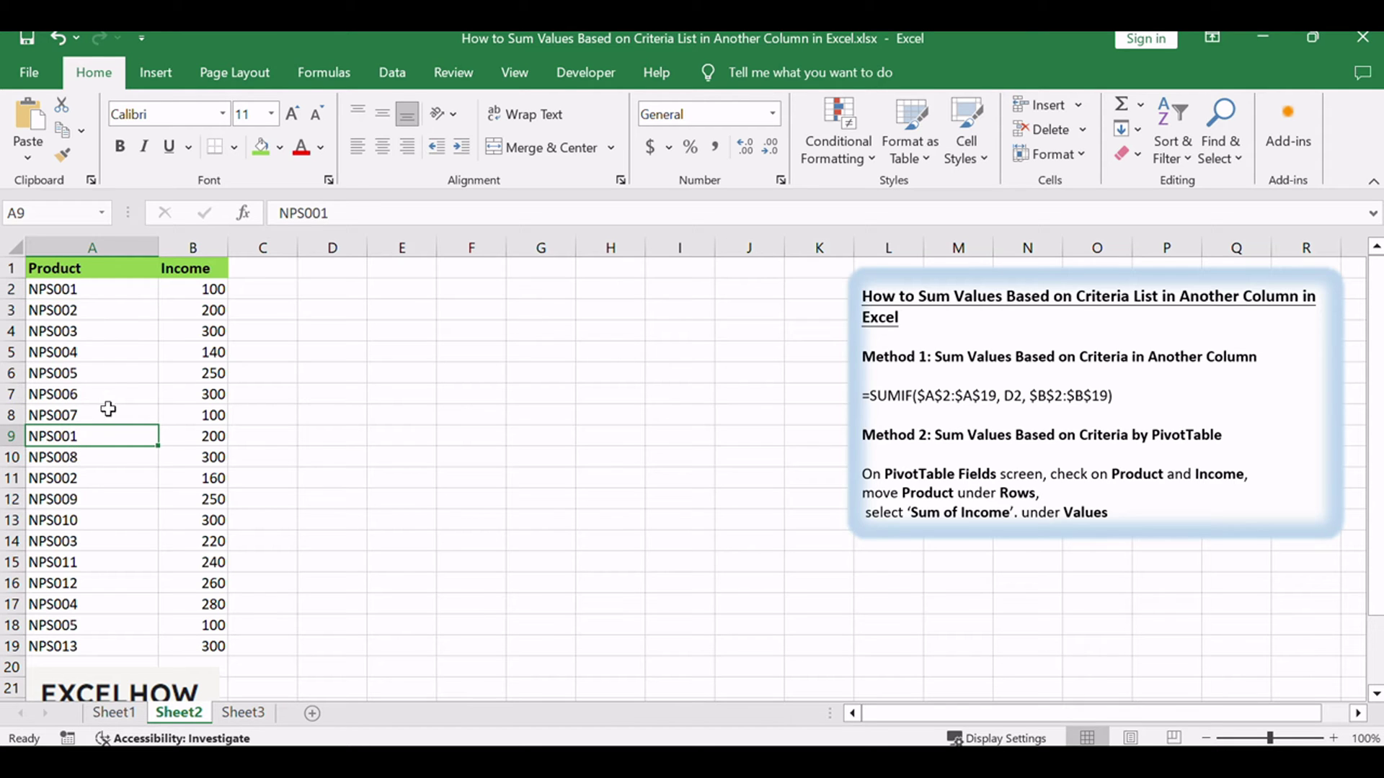
{"action": "left_click", "coordinate": [81, 282]}
{"action": "left_click", "coordinate": [73, 310]}
{"action": "left_click", "coordinate": [92, 480]}
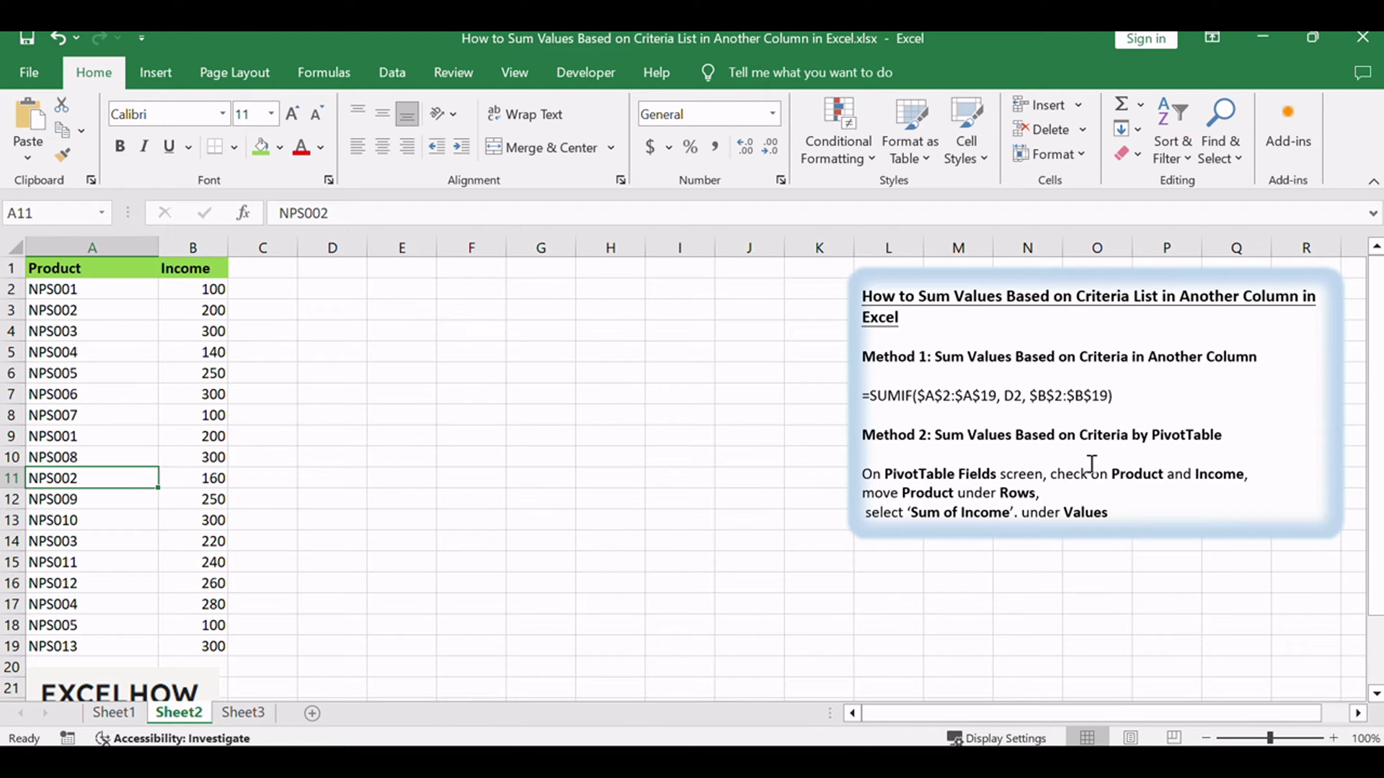
Step: Read the two summing methods and the SUMIF formula in the notes text box on Sheet2
{"action": "left_click", "coordinate": [883, 417]}
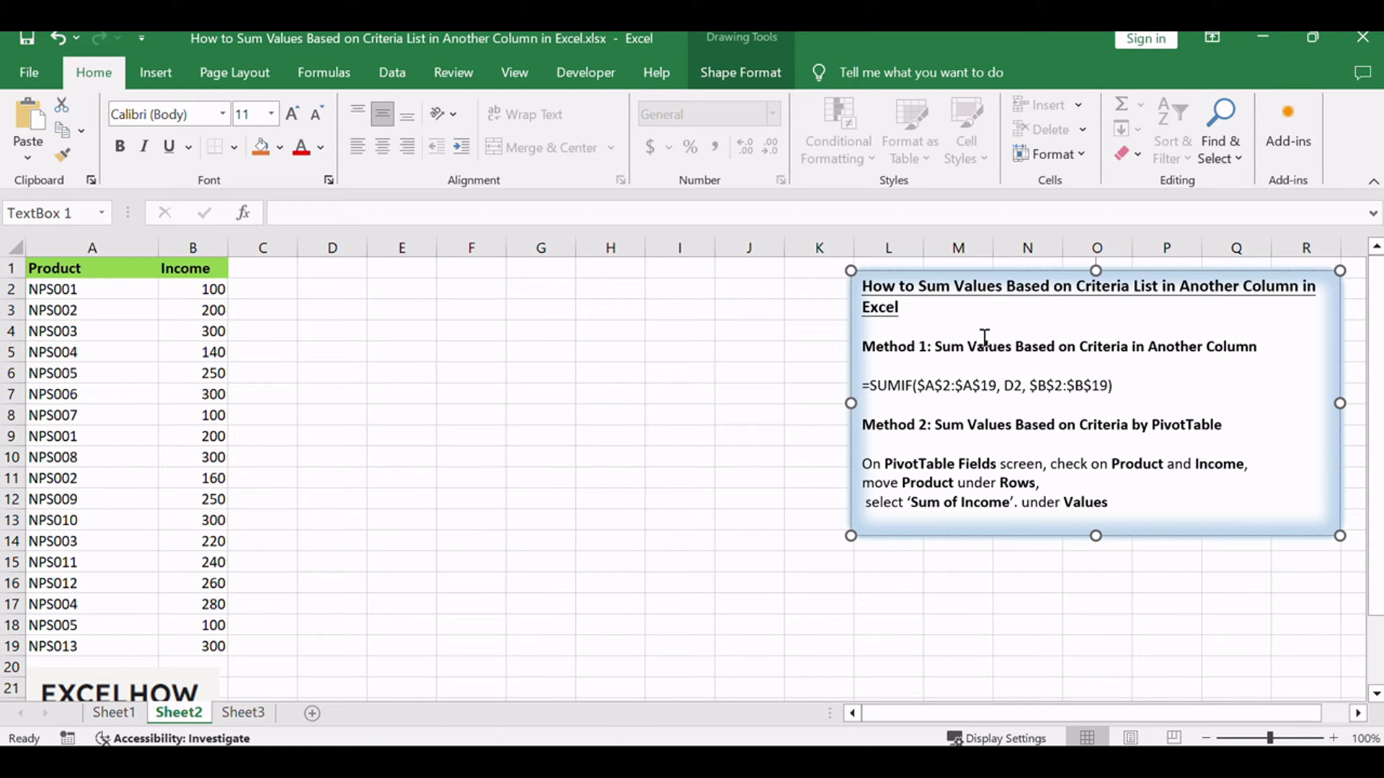
{"action": "left_click_drag", "start_coordinate": [985, 339], "coordinate": [1075, 348]}
{"action": "left_click_drag", "start_coordinate": [935, 426], "coordinate": [1152, 427]}
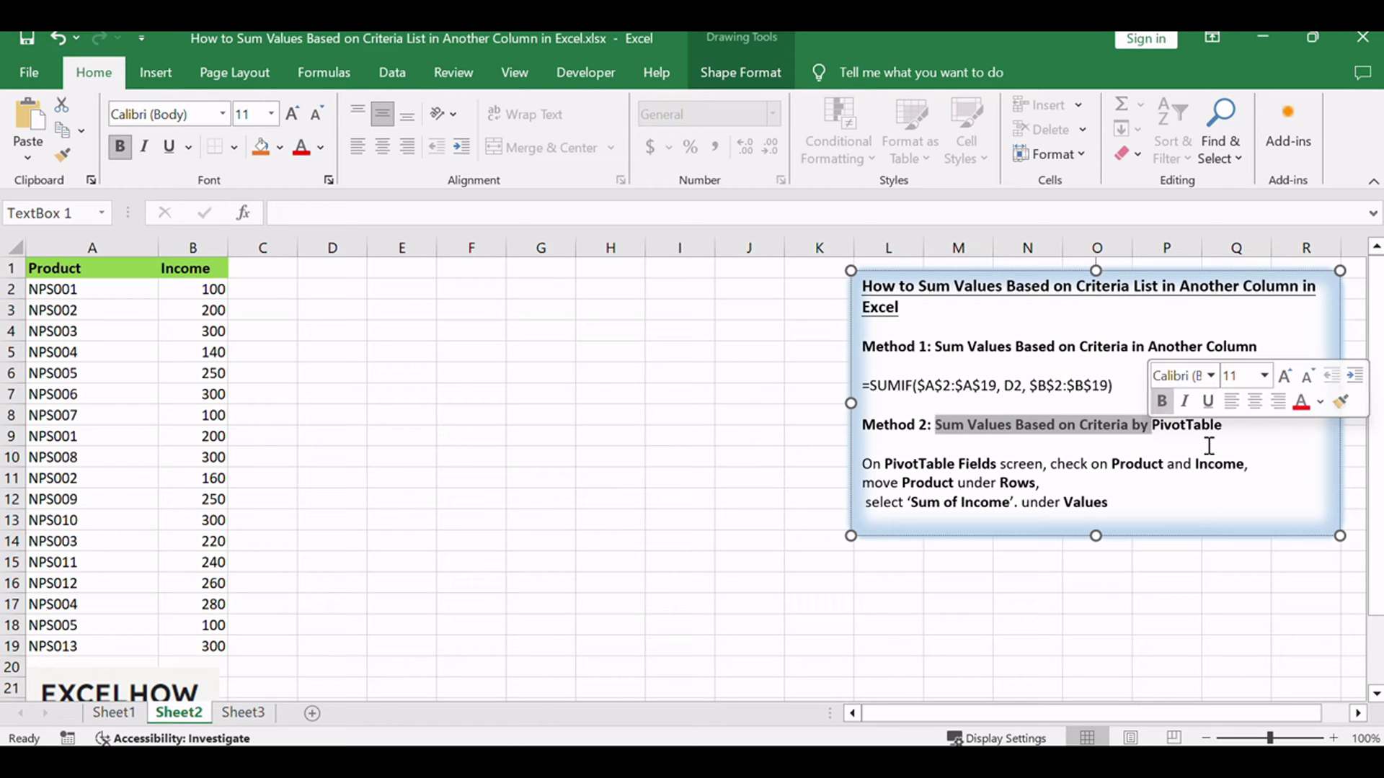
{"action": "left_click", "coordinate": [1209, 446]}
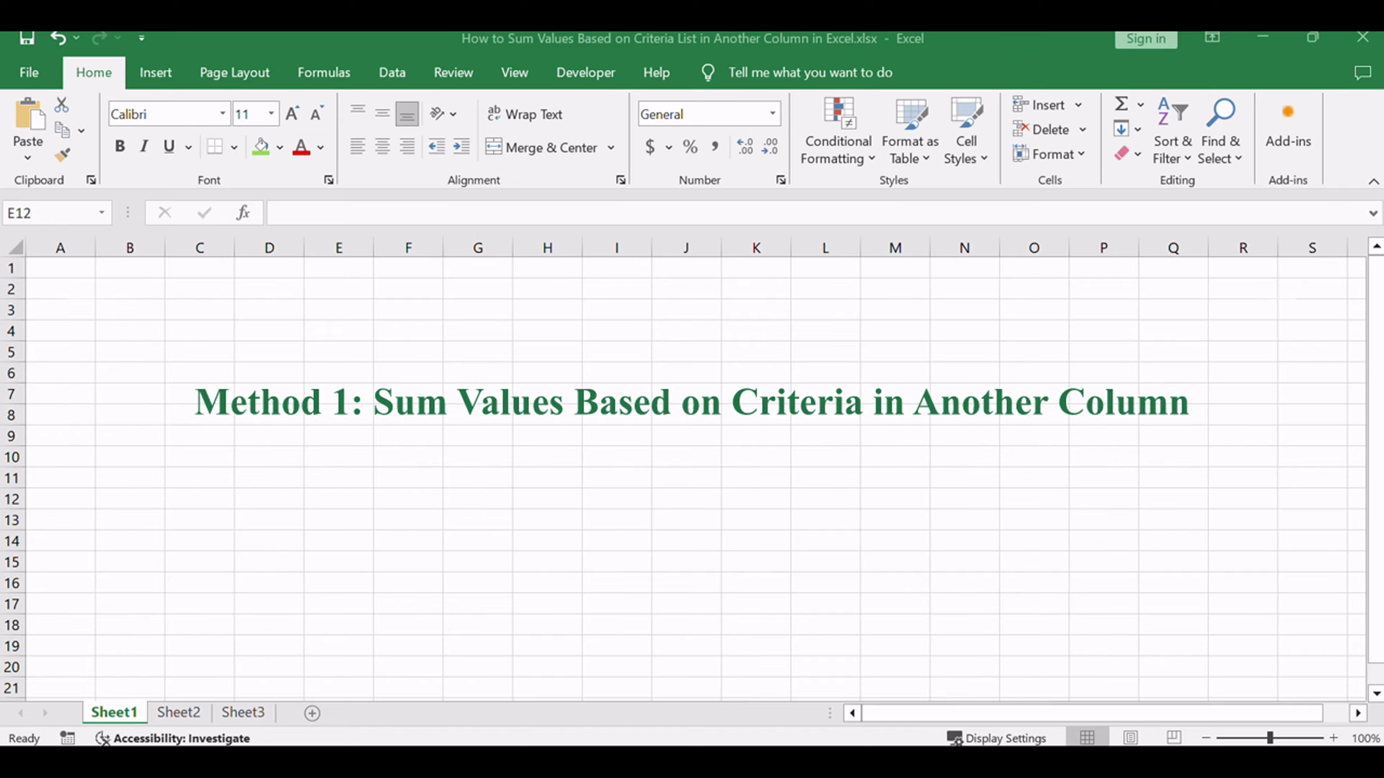
{"action": "left_click", "coordinate": [370, 553]}
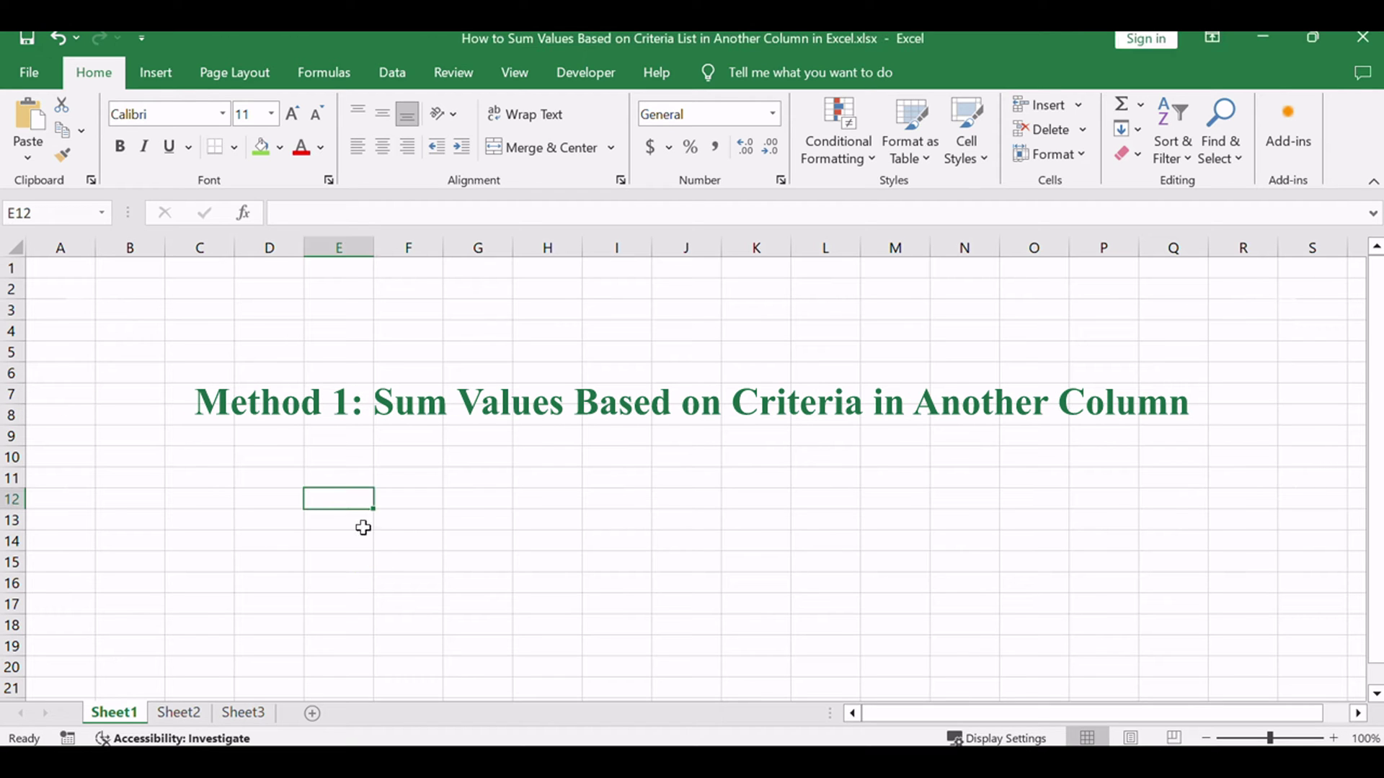
{"action": "left_click", "coordinate": [180, 728]}
{"action": "left_click", "coordinate": [891, 396]}
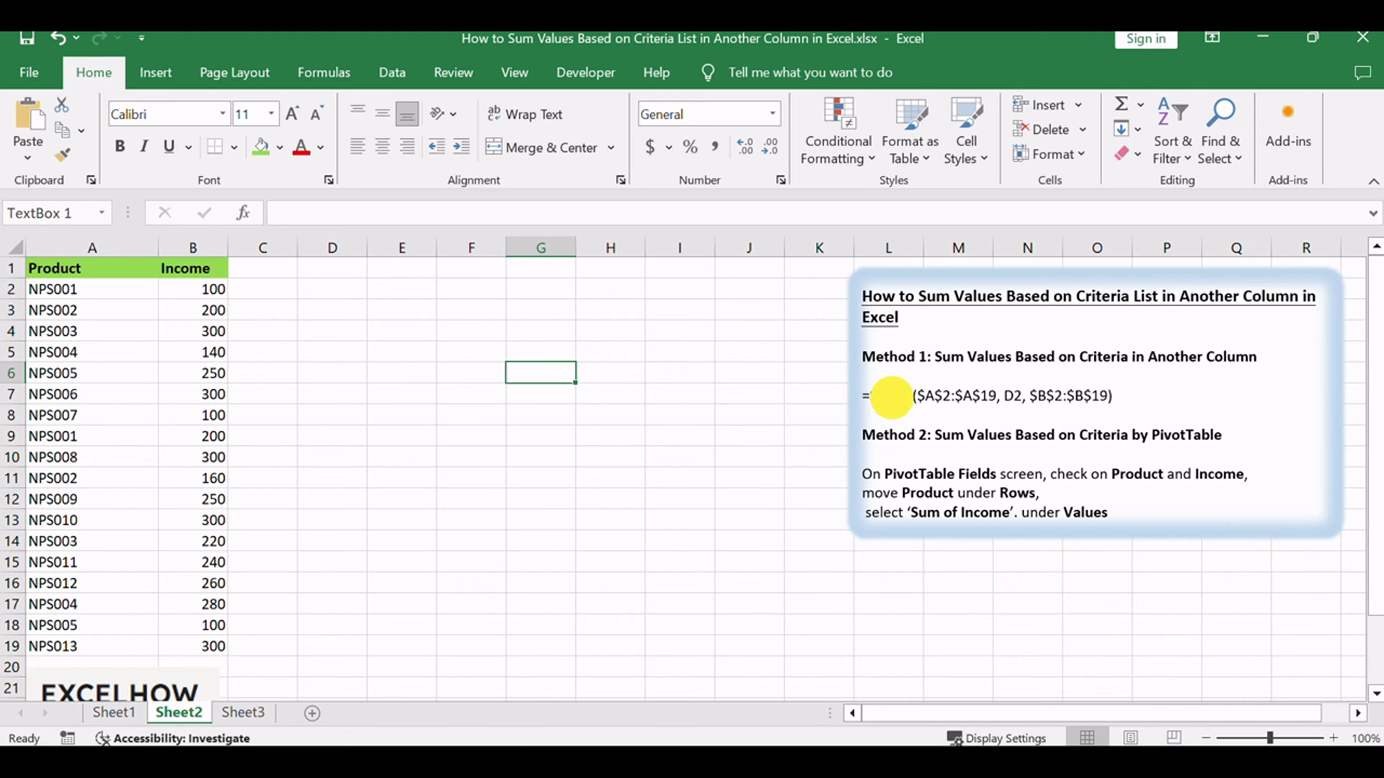
{"action": "double_click", "coordinate": [896, 391]}
{"action": "left_click", "coordinate": [638, 411]}
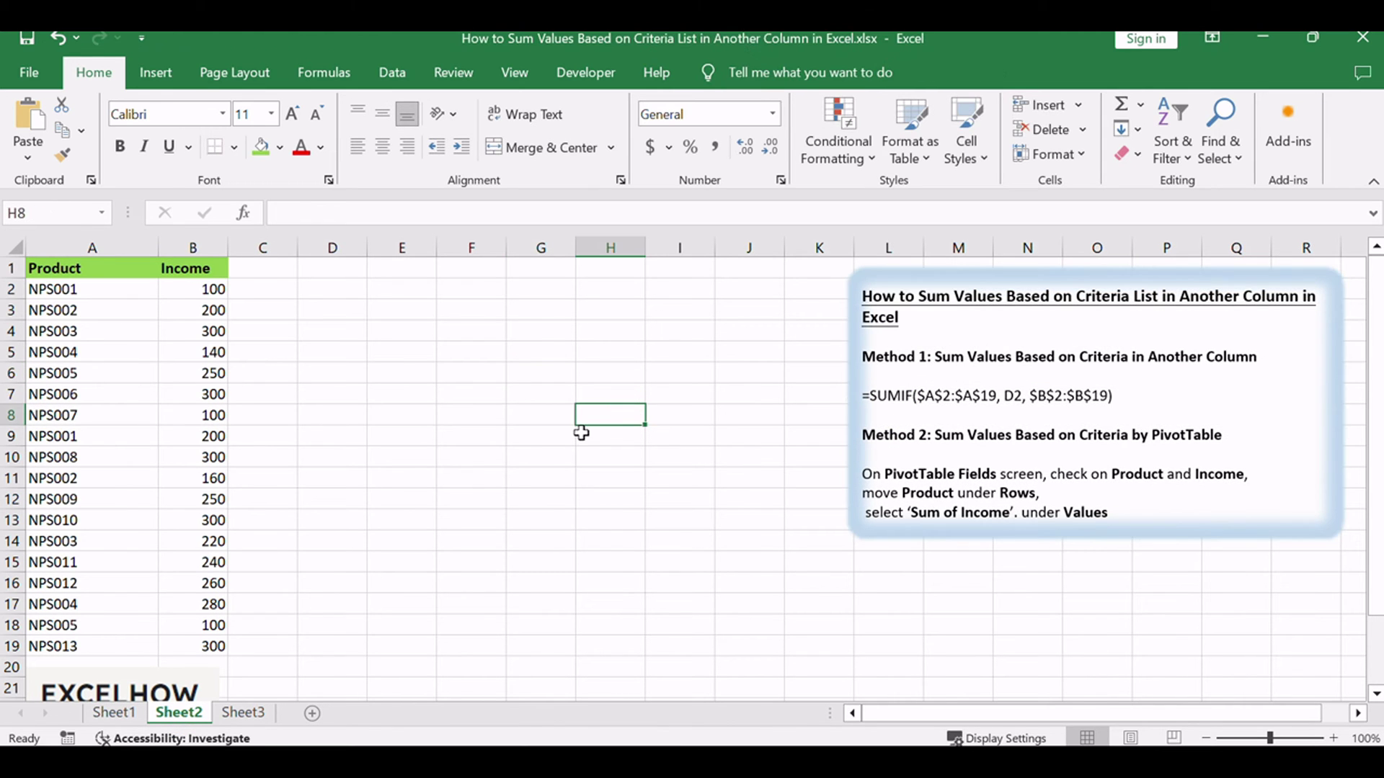
Step: Copy the product list with its header from A1:A19 and paste it starting at D1
{"action": "left_click_drag", "start_coordinate": [80, 270], "coordinate": [46, 641]}
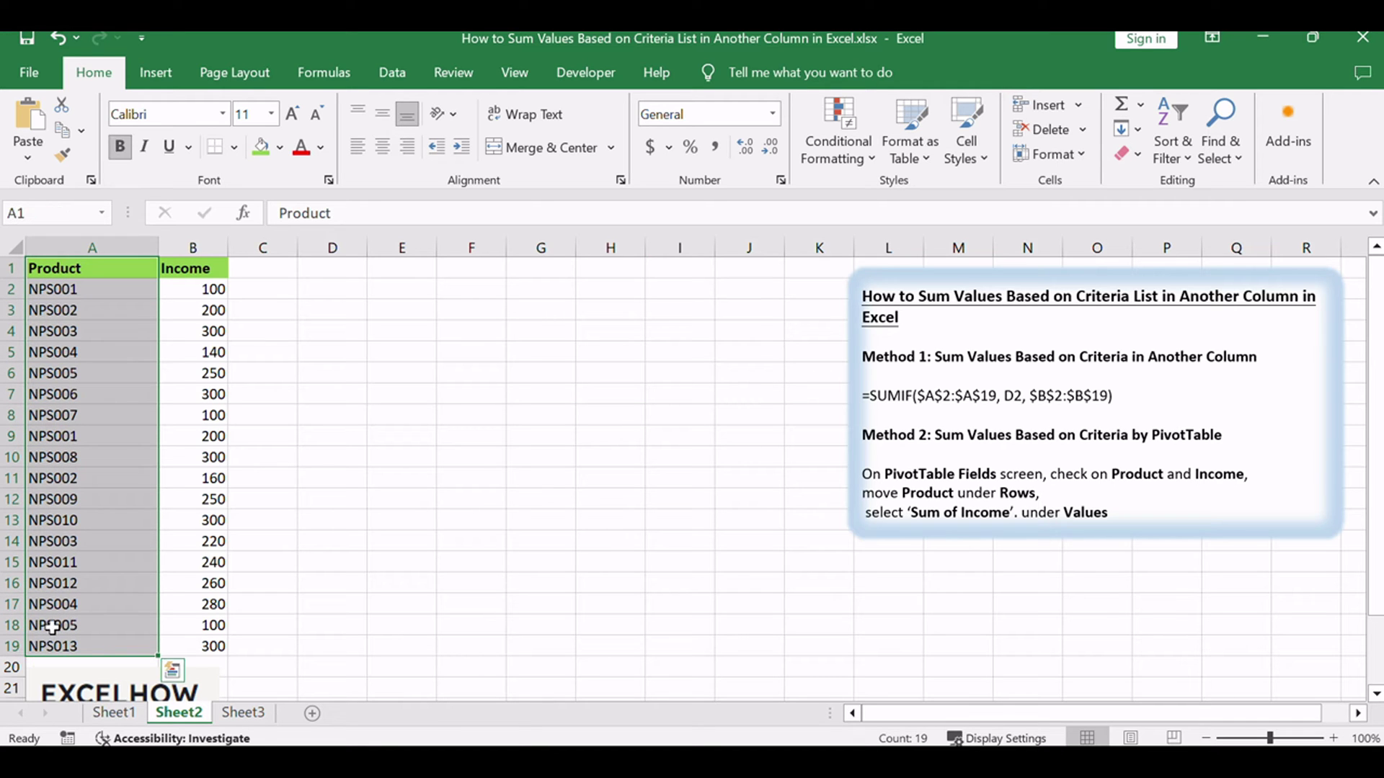
{"action": "key", "text": "ctrl+c"}
{"action": "left_click", "coordinate": [359, 273]}
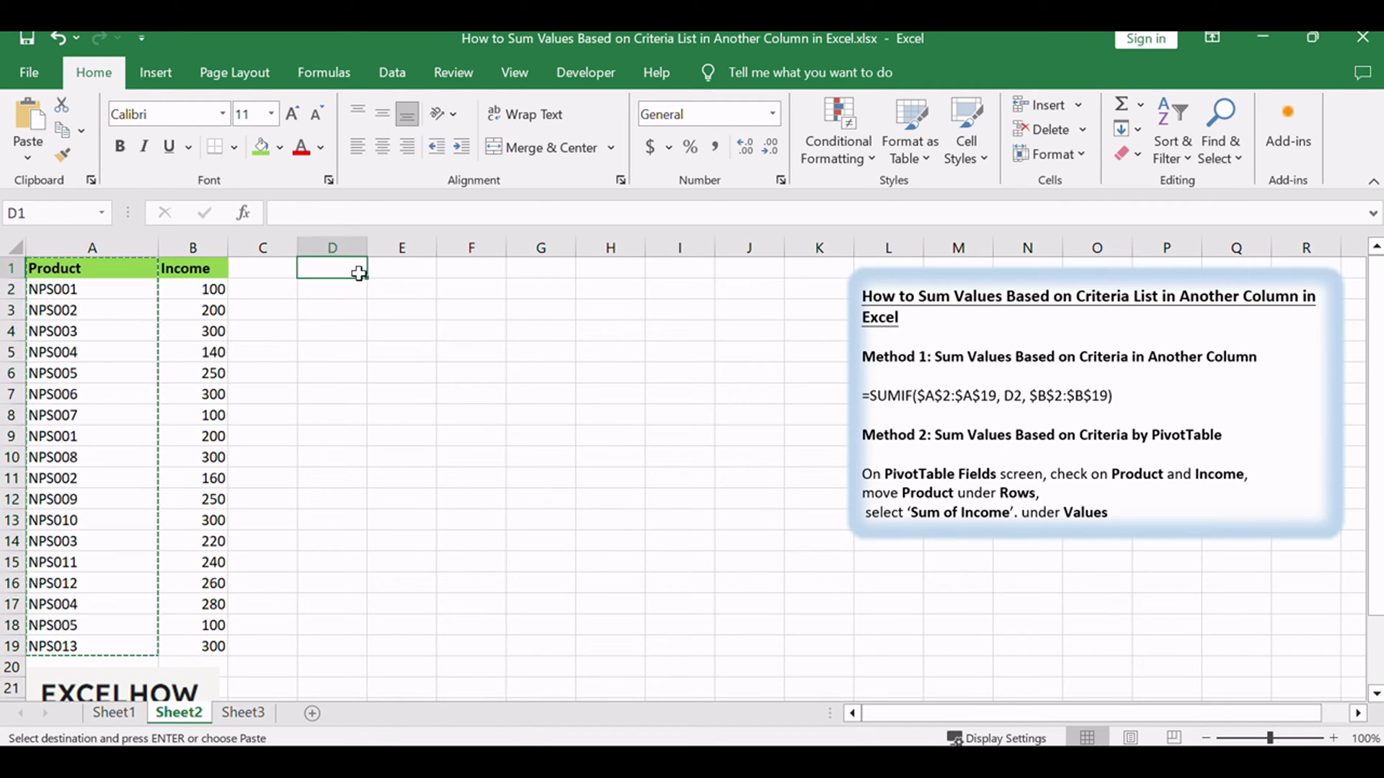
{"action": "key", "text": "ctrl+v"}
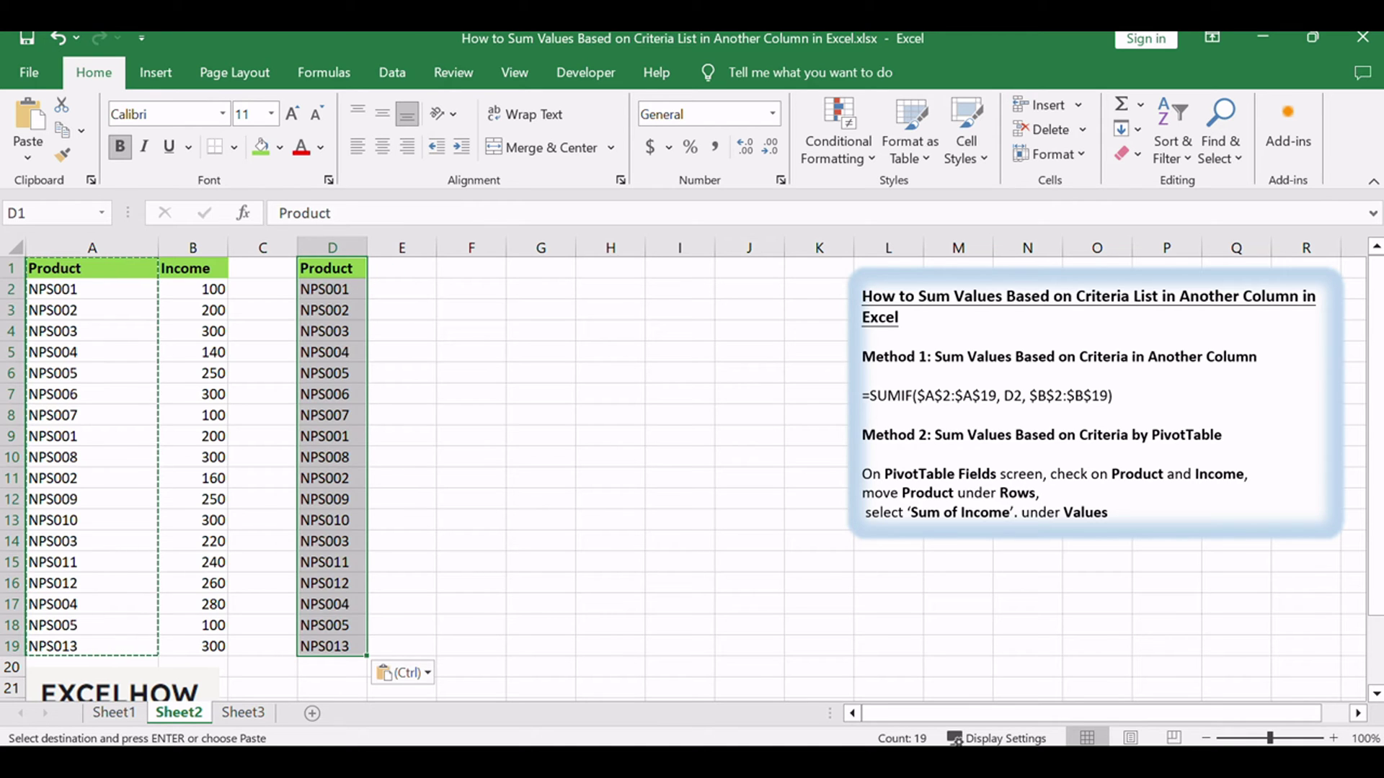
Step: Remove duplicates from the copied Product list in column D, treating the first row as a header
{"action": "left_click", "coordinate": [392, 72]}
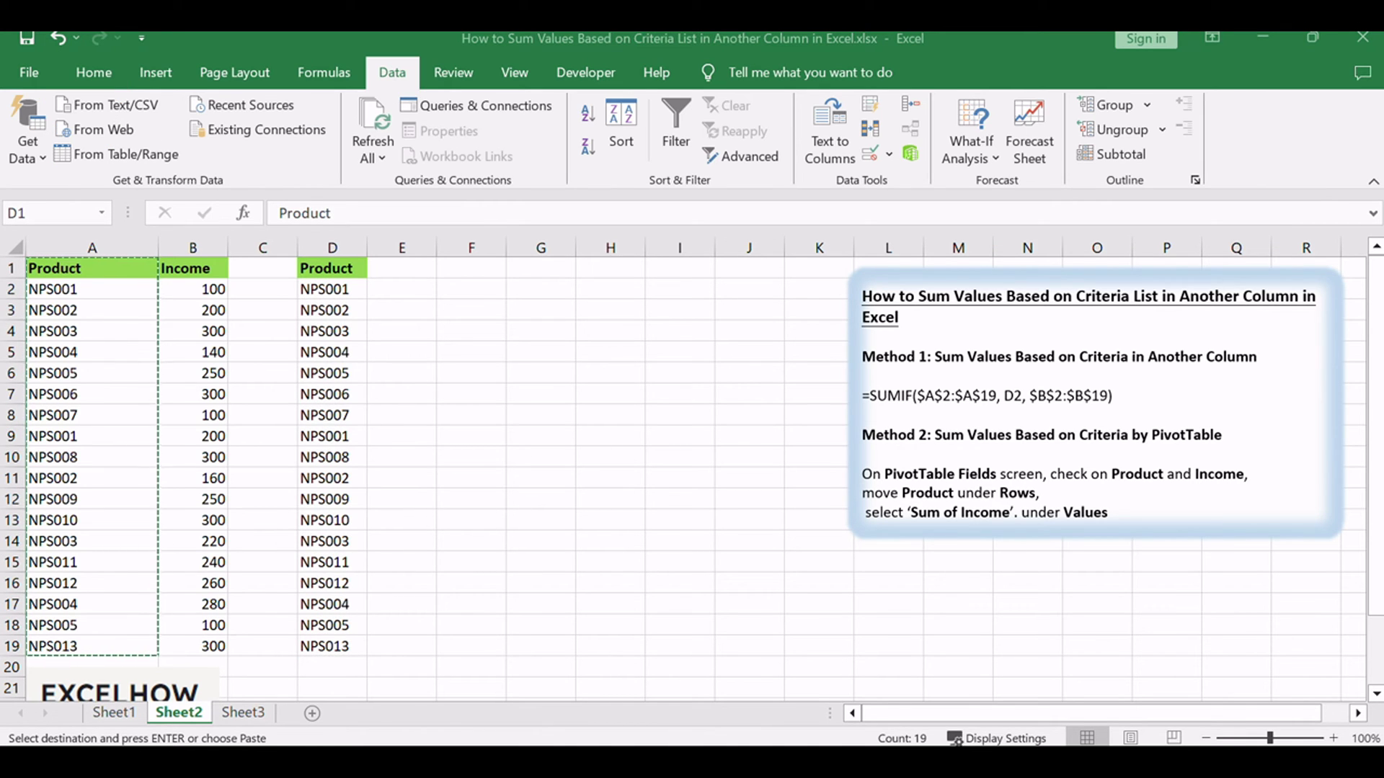
{"action": "left_click", "coordinate": [1058, 53]}
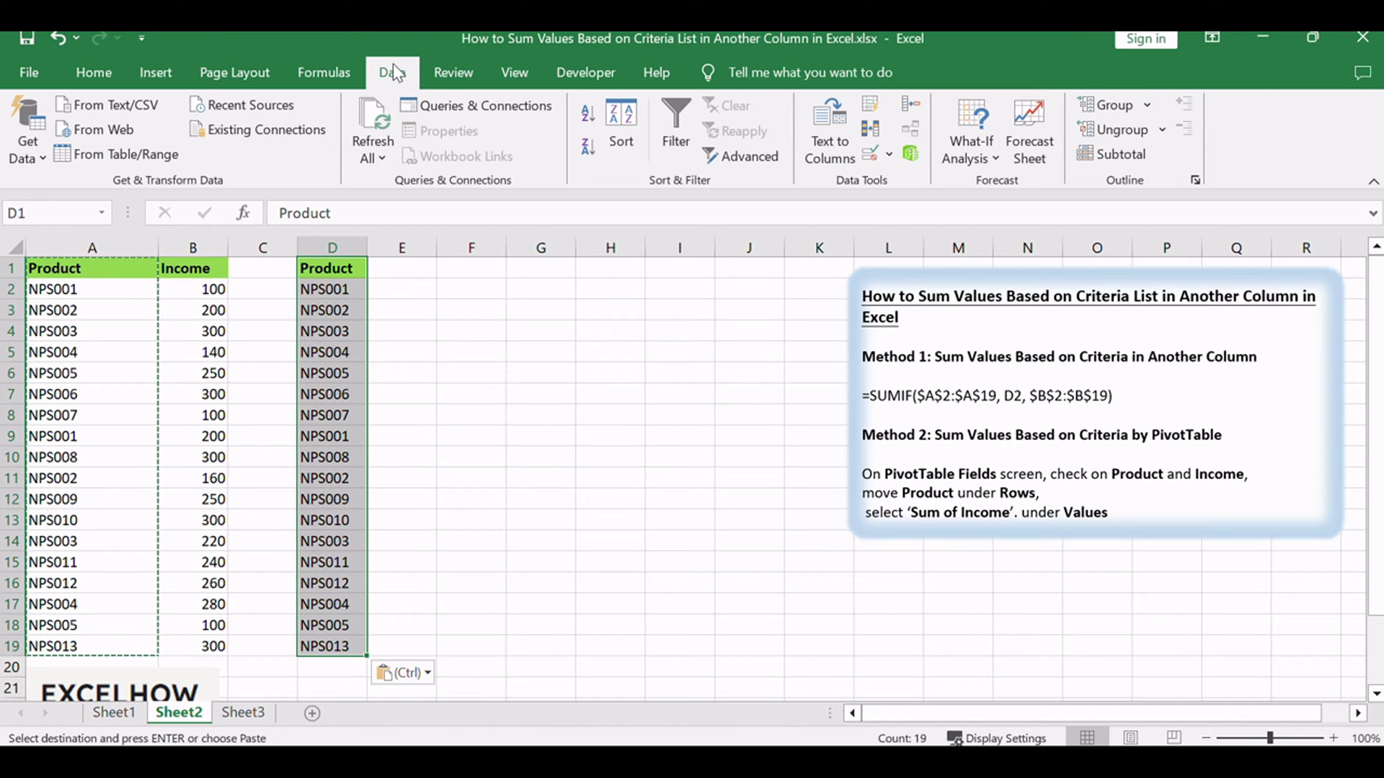
{"action": "left_click", "coordinate": [865, 129]}
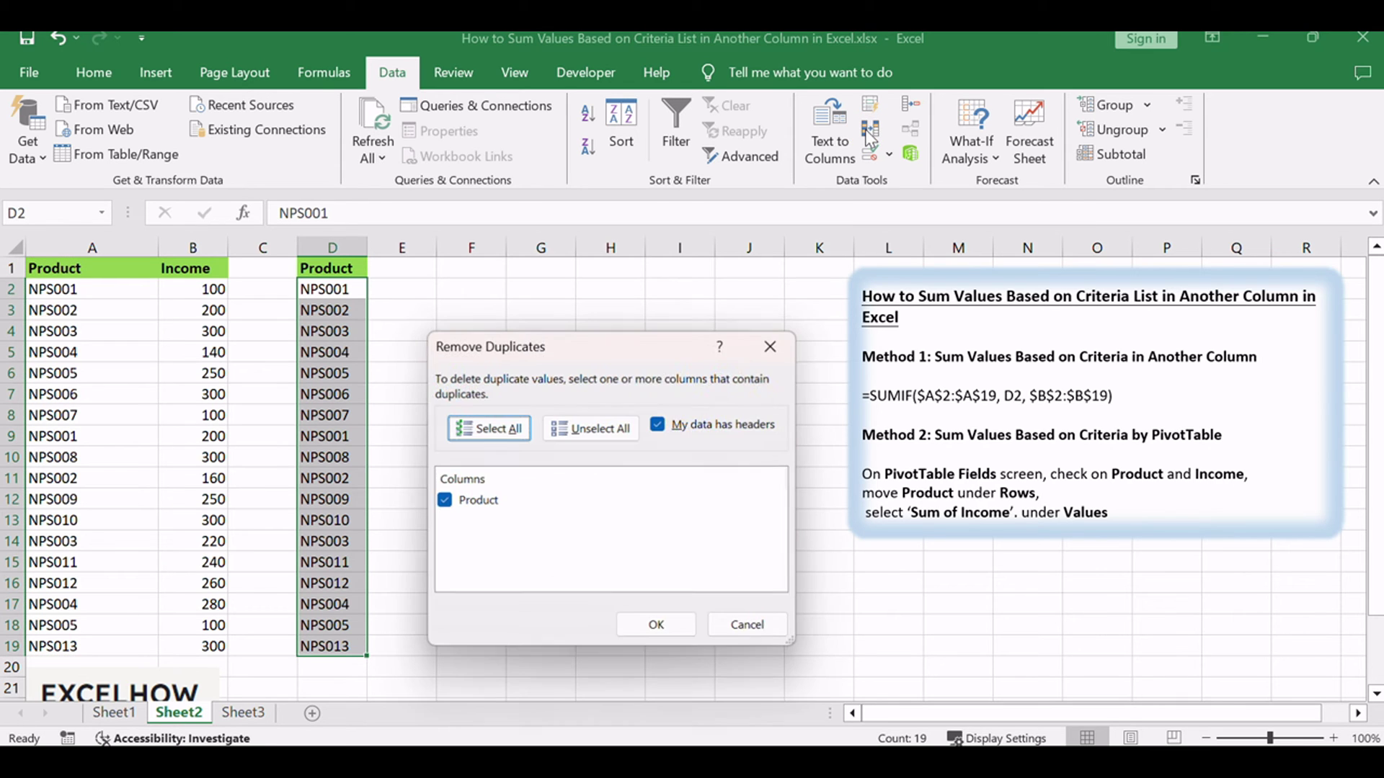
{"action": "left_click_drag", "start_coordinate": [552, 345], "coordinate": [567, 266]}
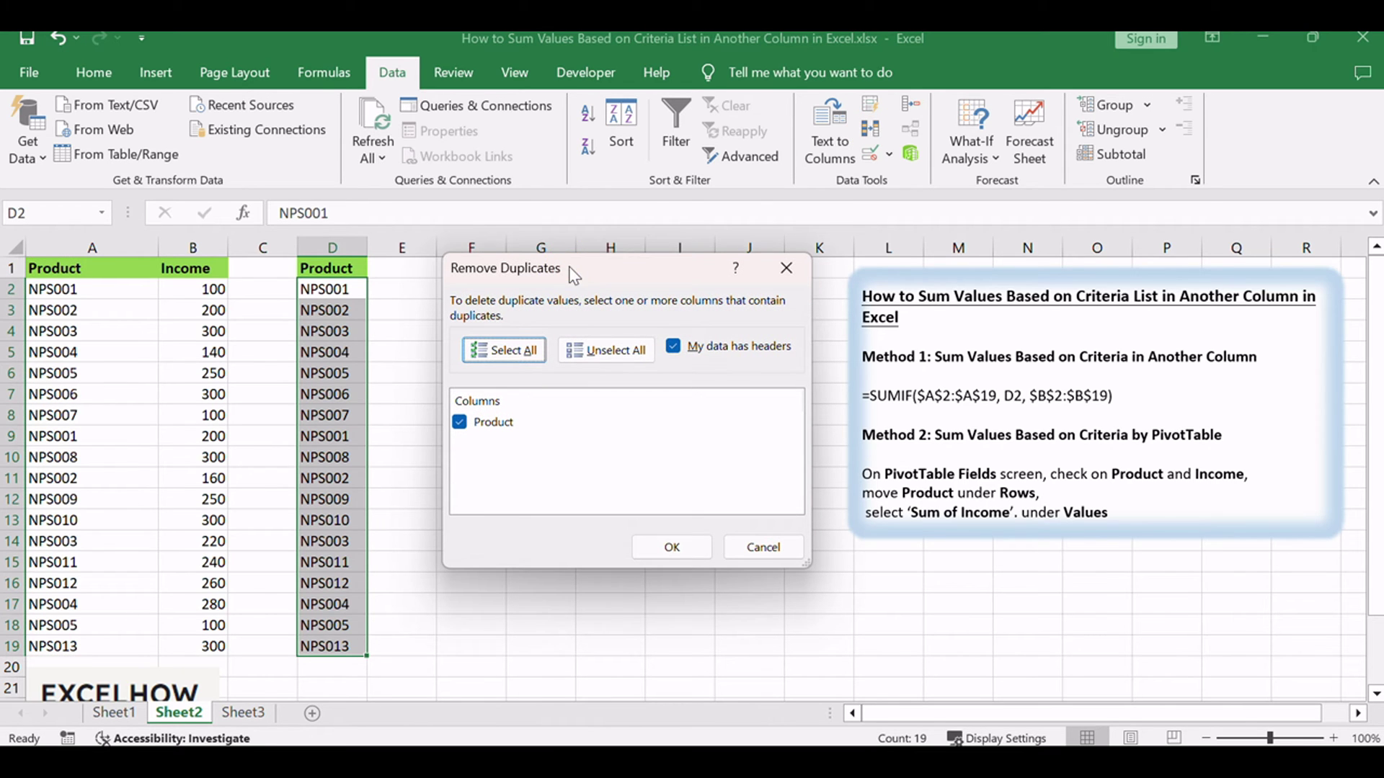
{"action": "left_click", "coordinate": [671, 548]}
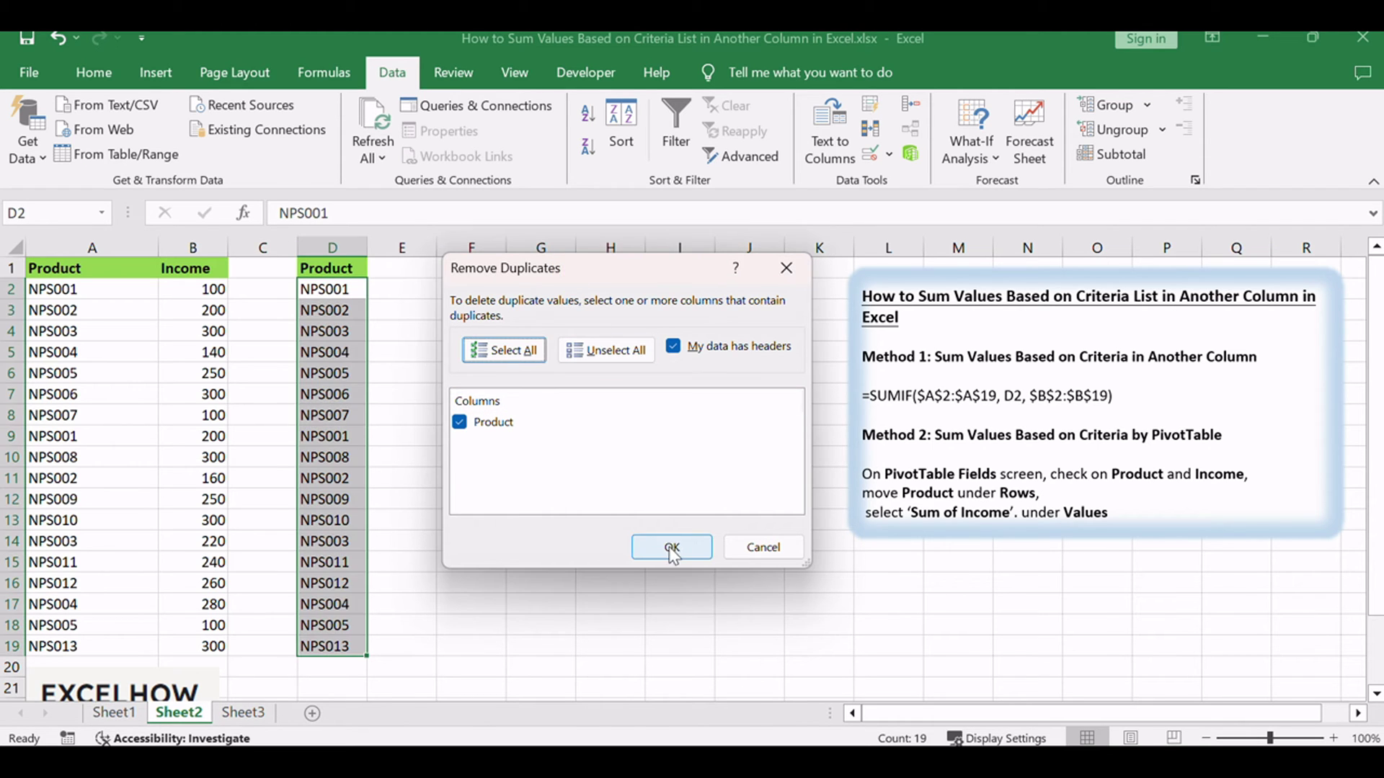
{"action": "left_click", "coordinate": [672, 547]}
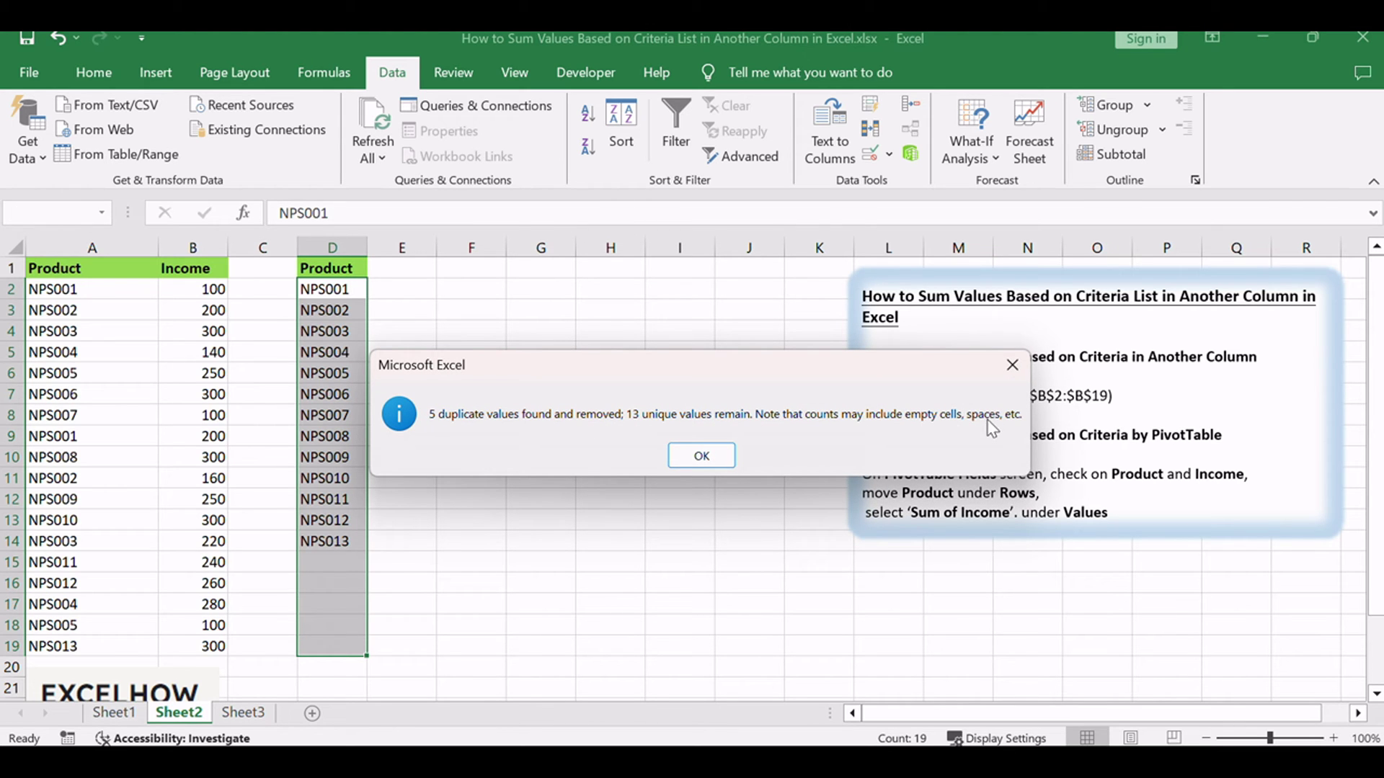
{"action": "left_click", "coordinate": [696, 458]}
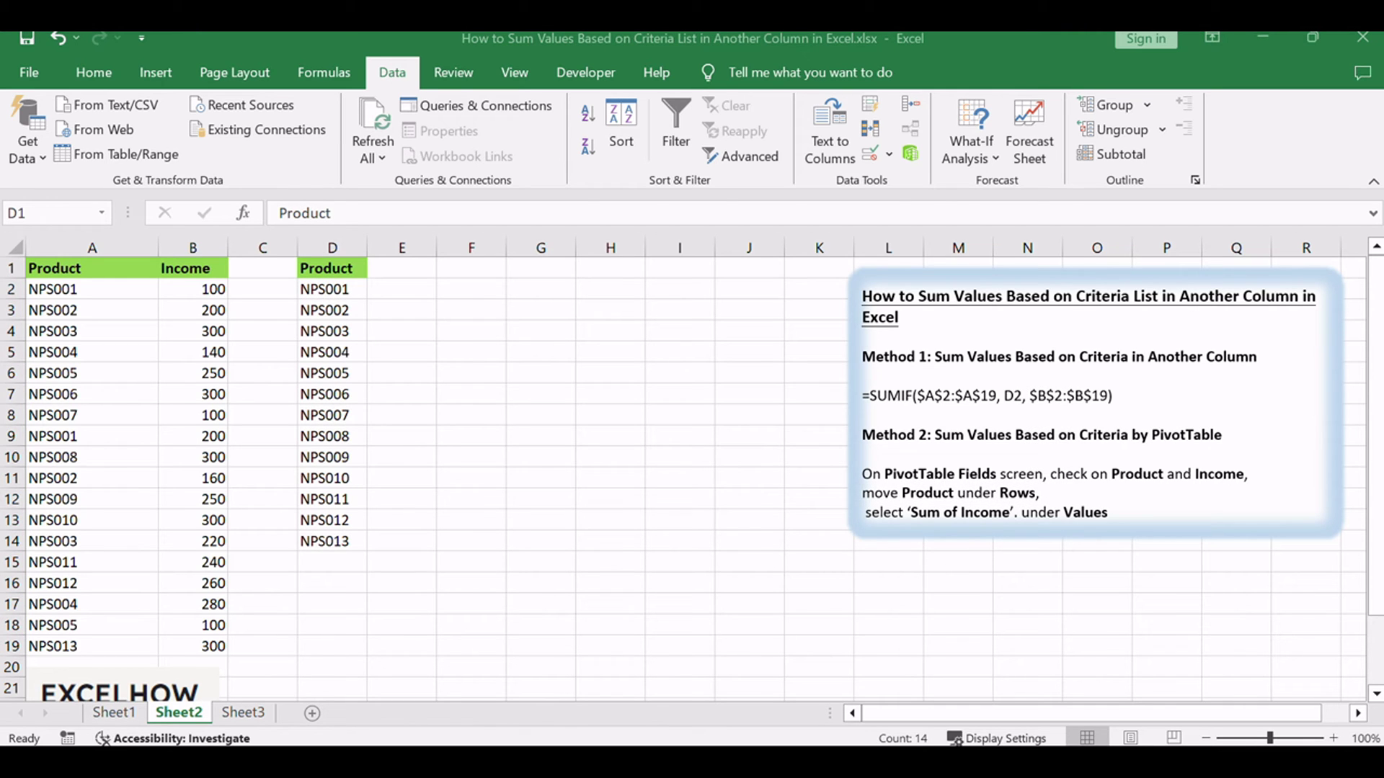
{"action": "left_click", "coordinate": [454, 399]}
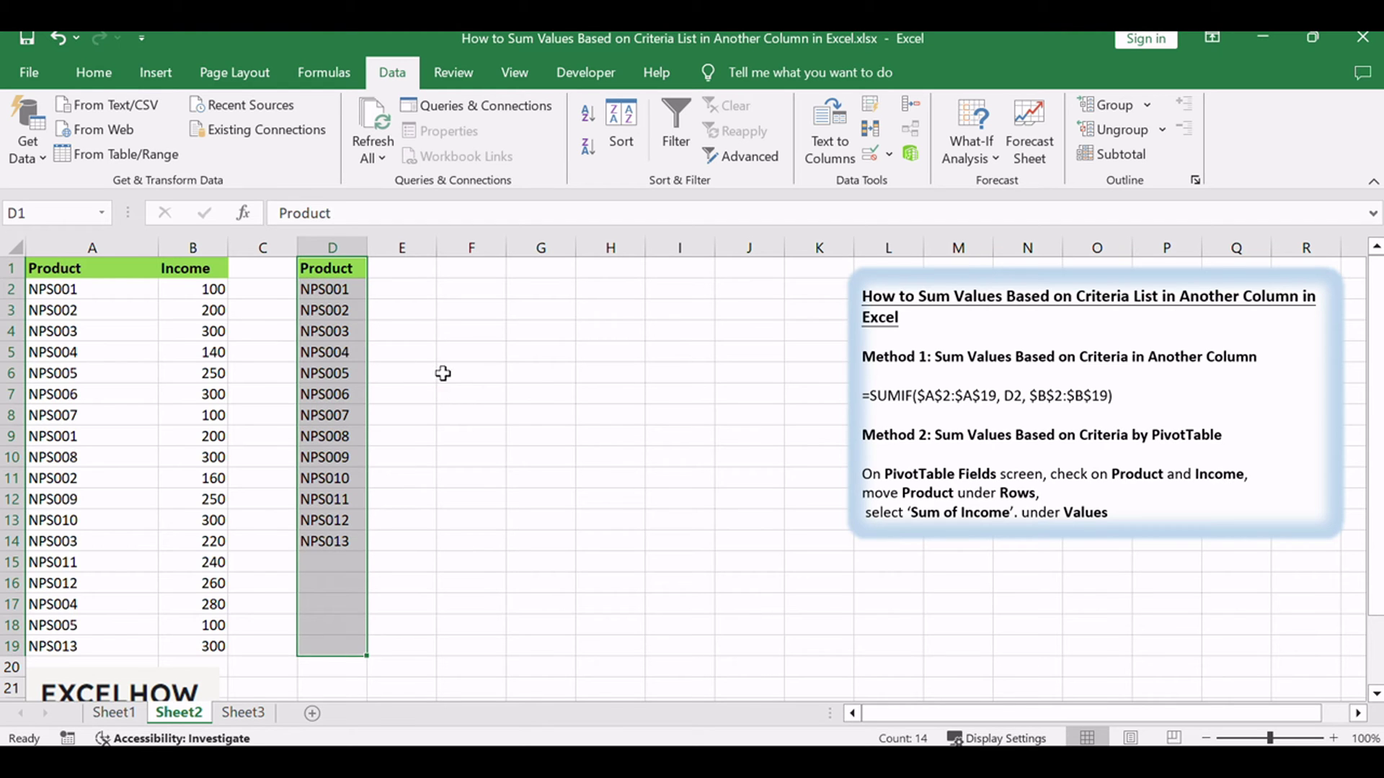
Step: Enter =SUMIF($A$2:$A$19, D2, $B$2:$B$19) in E2 and fill it down to E14
{"action": "left_click", "coordinate": [403, 288]}
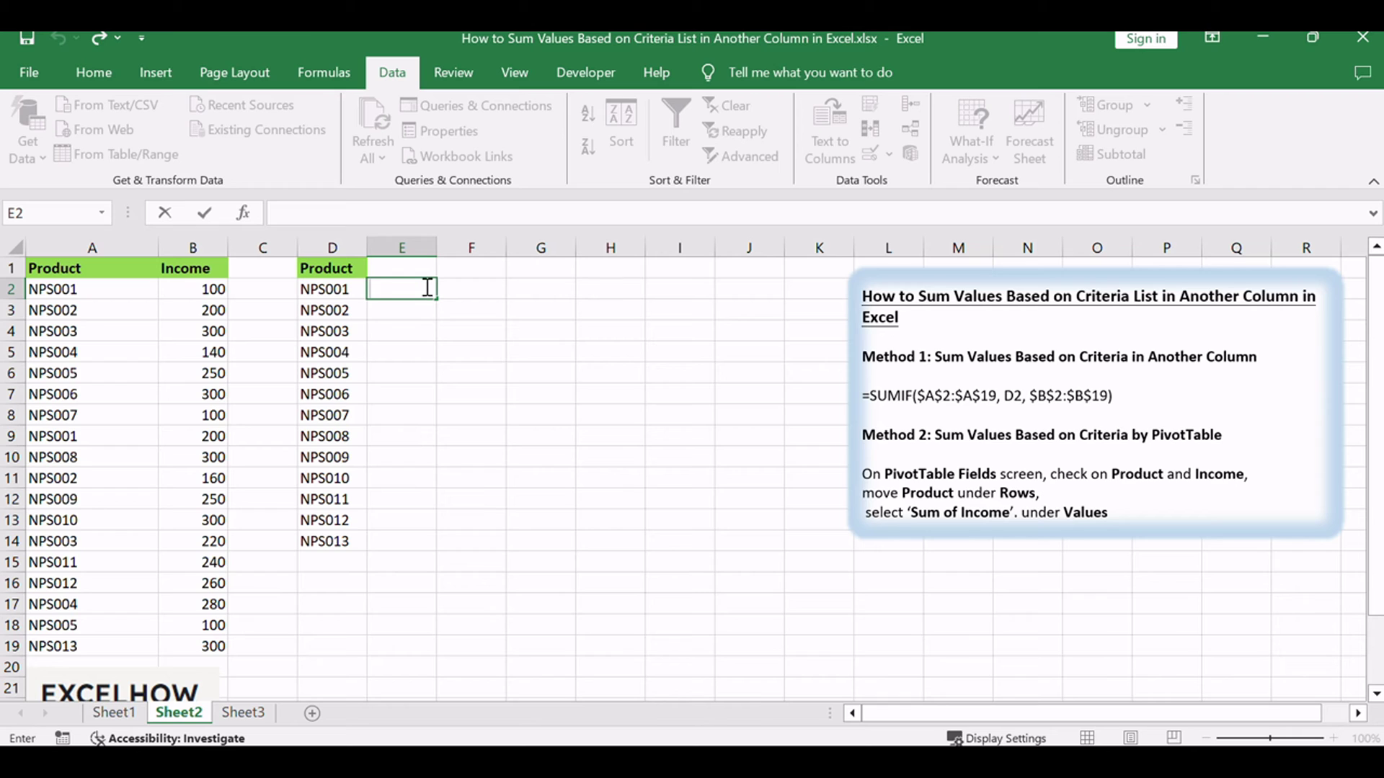
{"action": "type", "text": "=SUMIF($A$2:$A$19, D2, $B$2:$B$19)"}
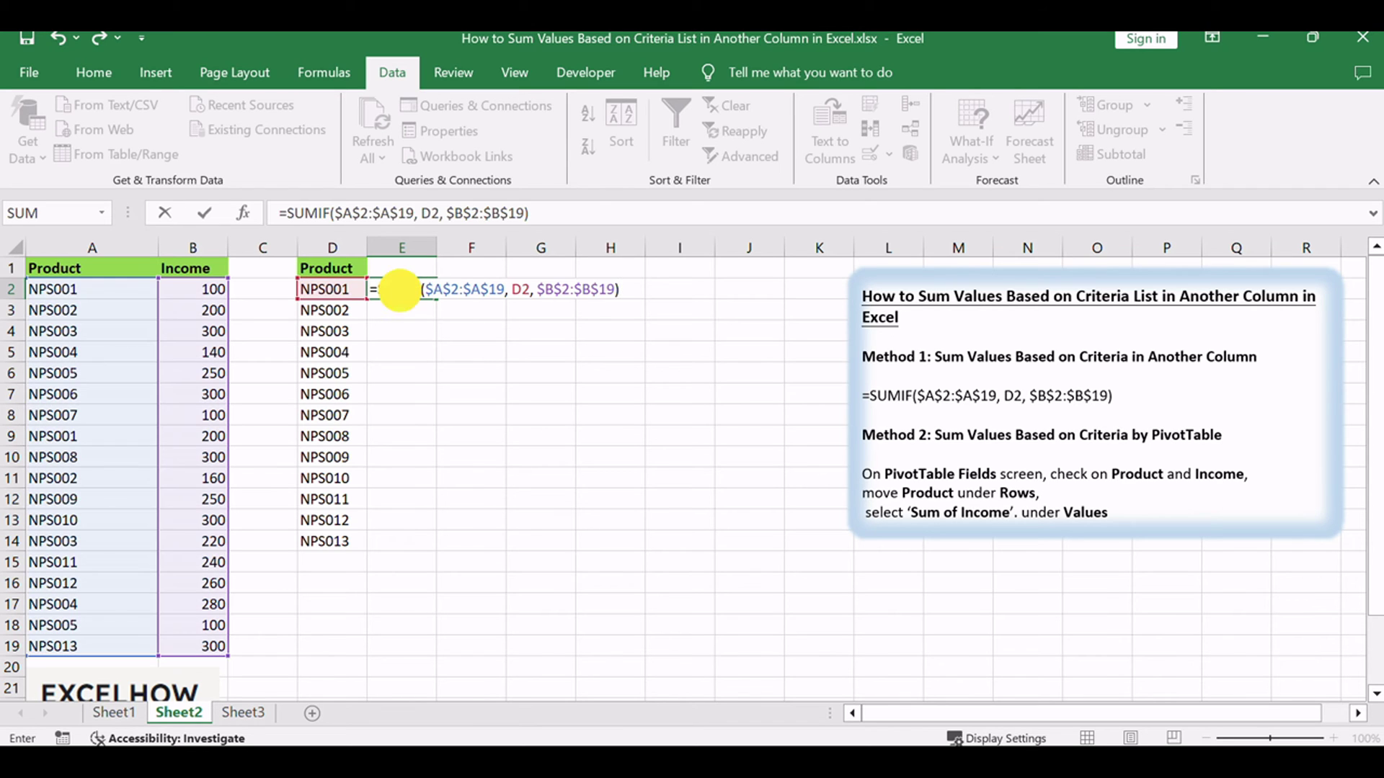
{"action": "left_click", "coordinate": [431, 287]}
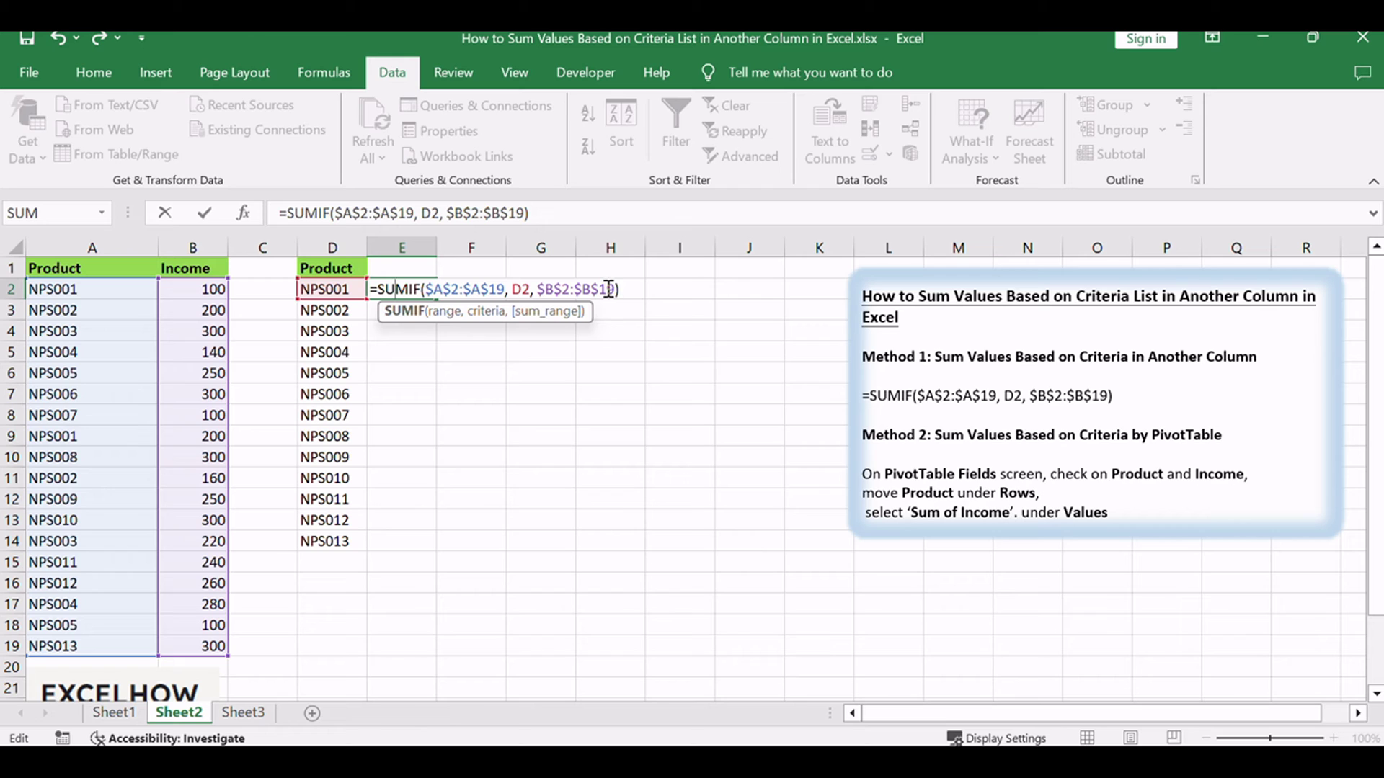
{"action": "key", "text": "alt+Tab"}
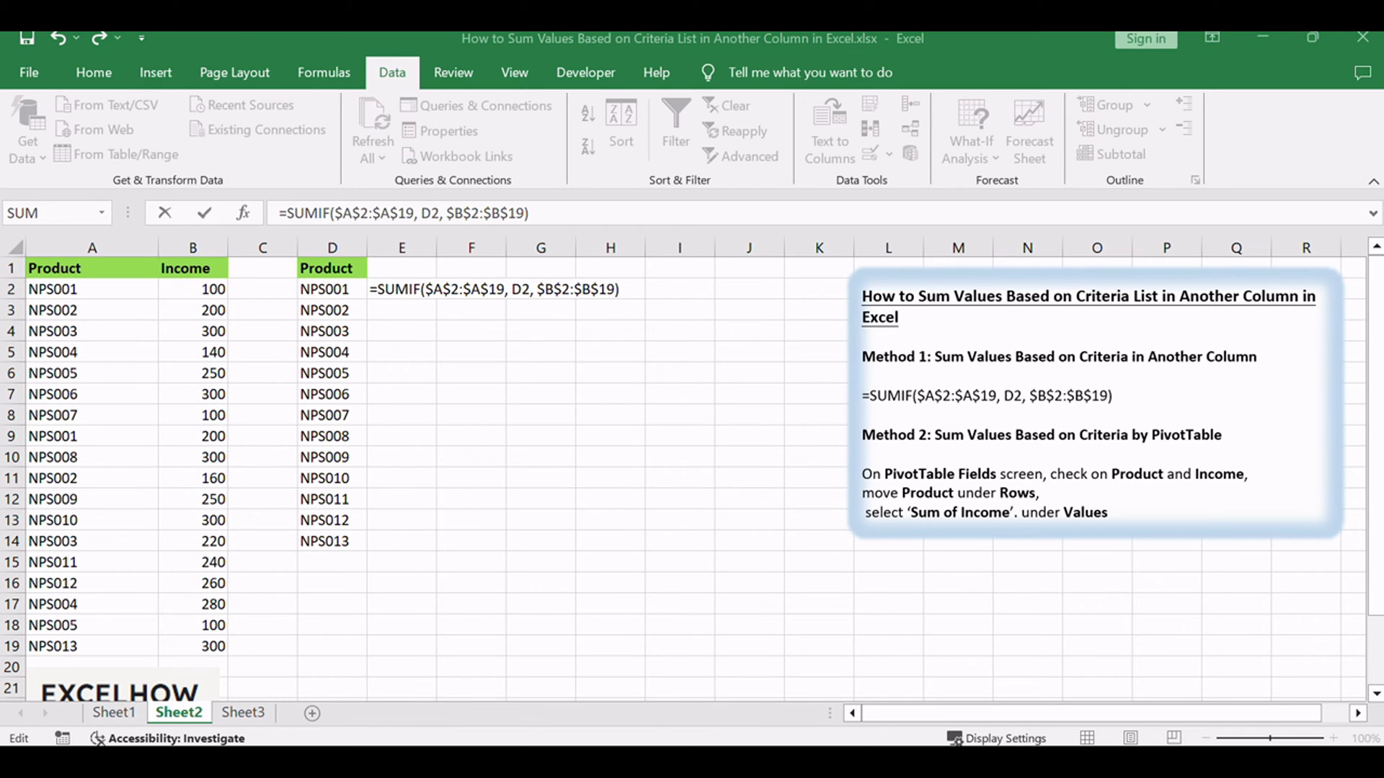
{"action": "left_click", "coordinate": [570, 214]}
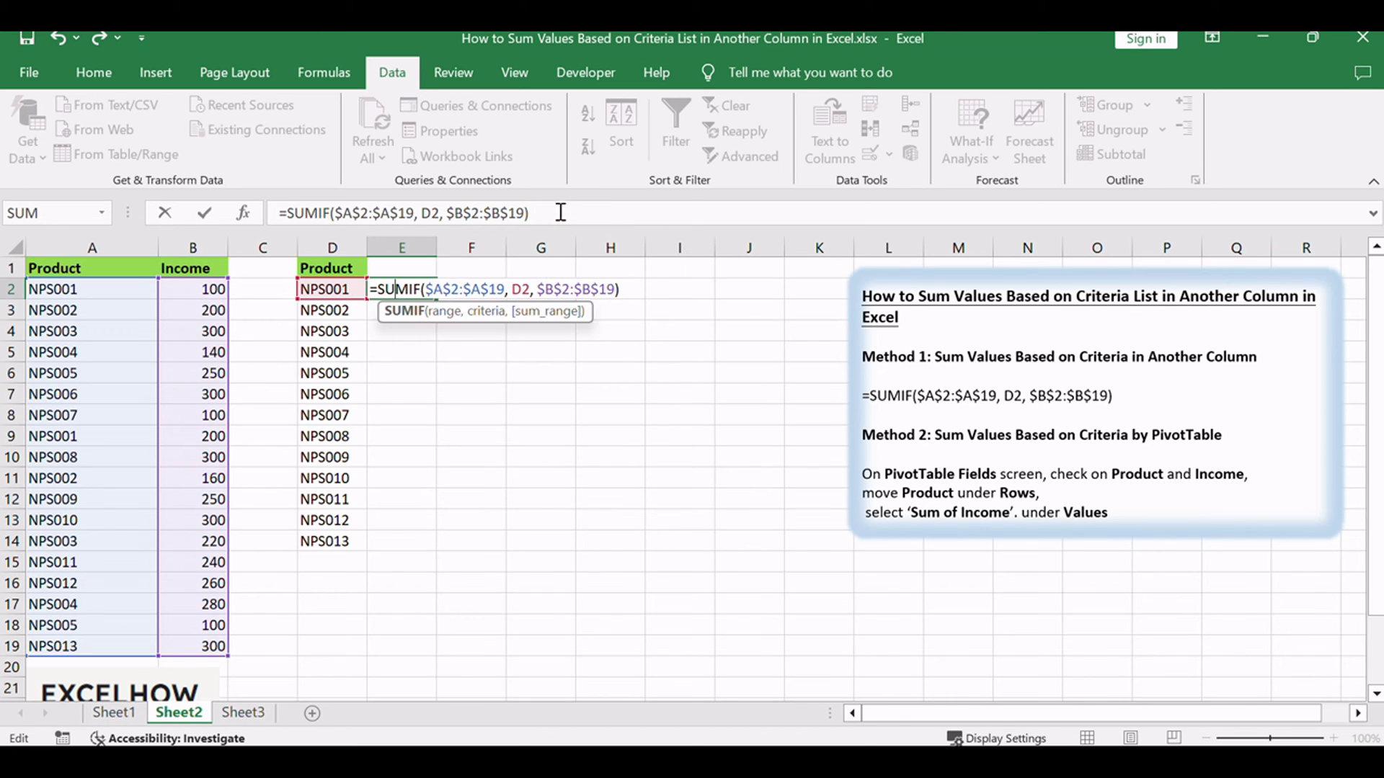
{"action": "key", "text": "Return"}
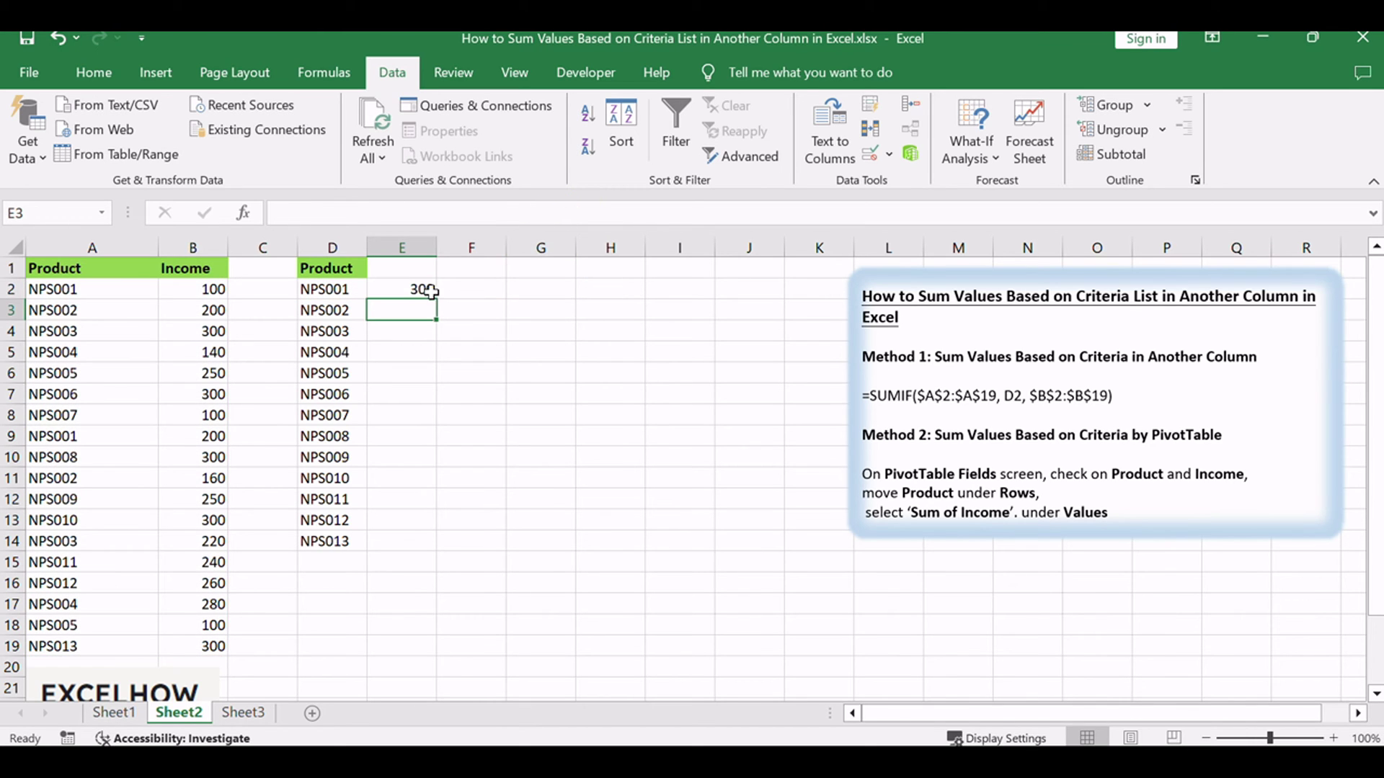
{"action": "left_click", "coordinate": [416, 290]}
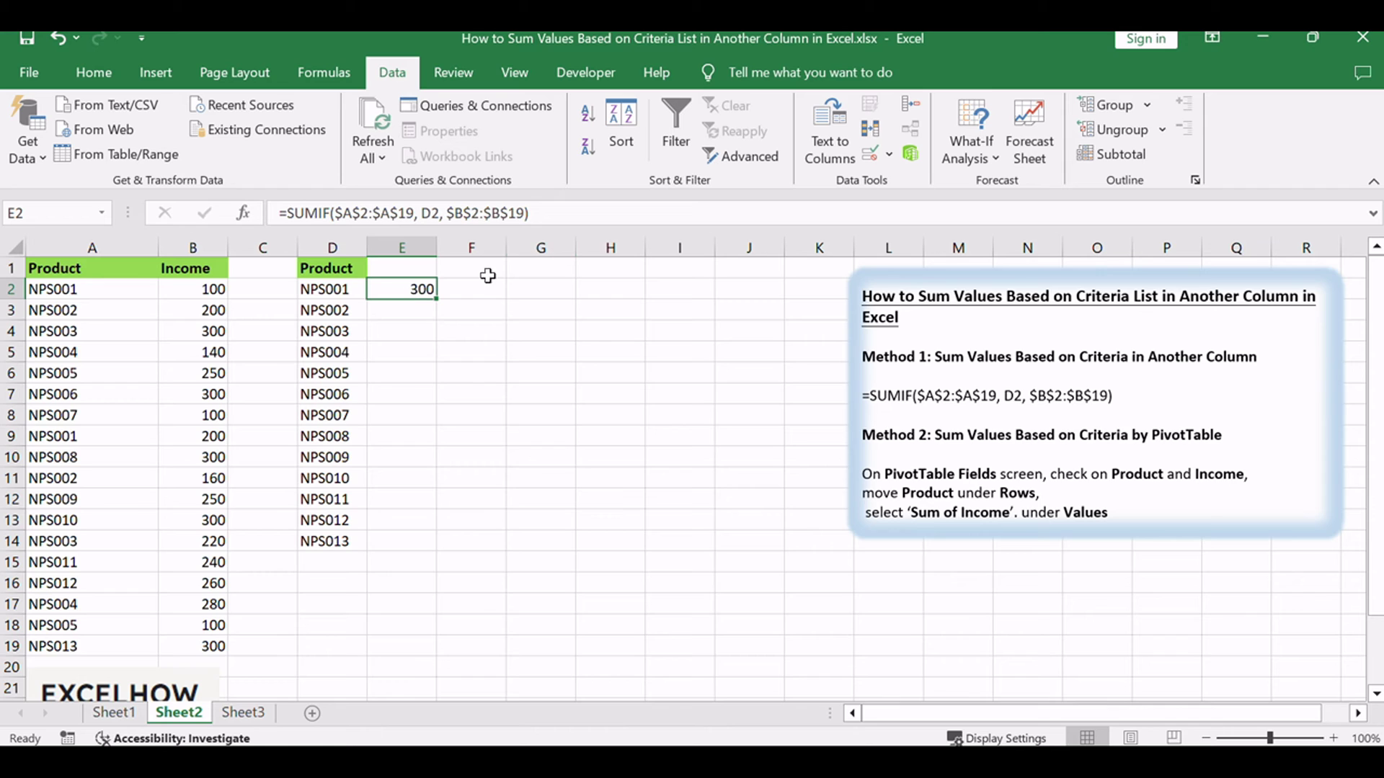
{"action": "left_click_drag", "start_coordinate": [441, 298], "coordinate": [419, 552]}
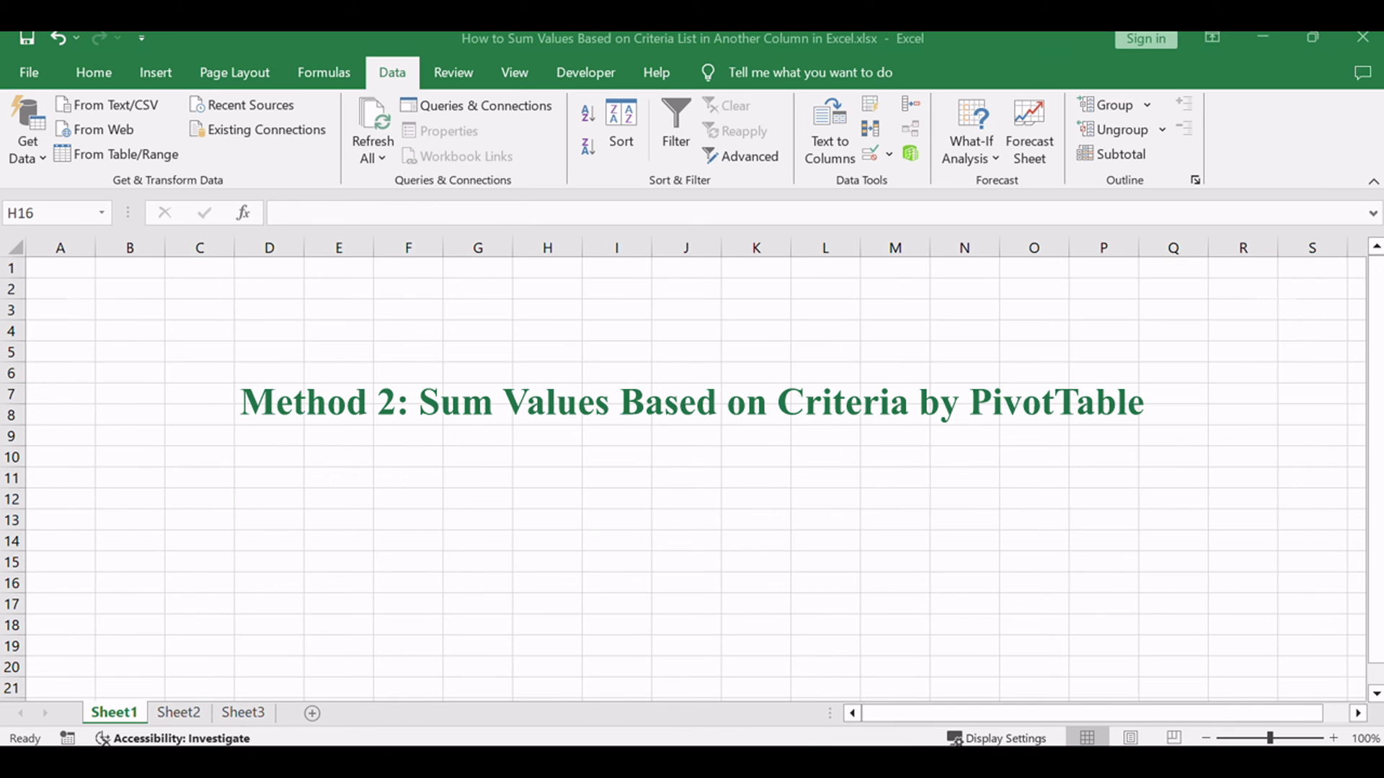
Step: Return to Sheet2 and read the heading of the PivotTable method in the notes text box
{"action": "left_click", "coordinate": [427, 519]}
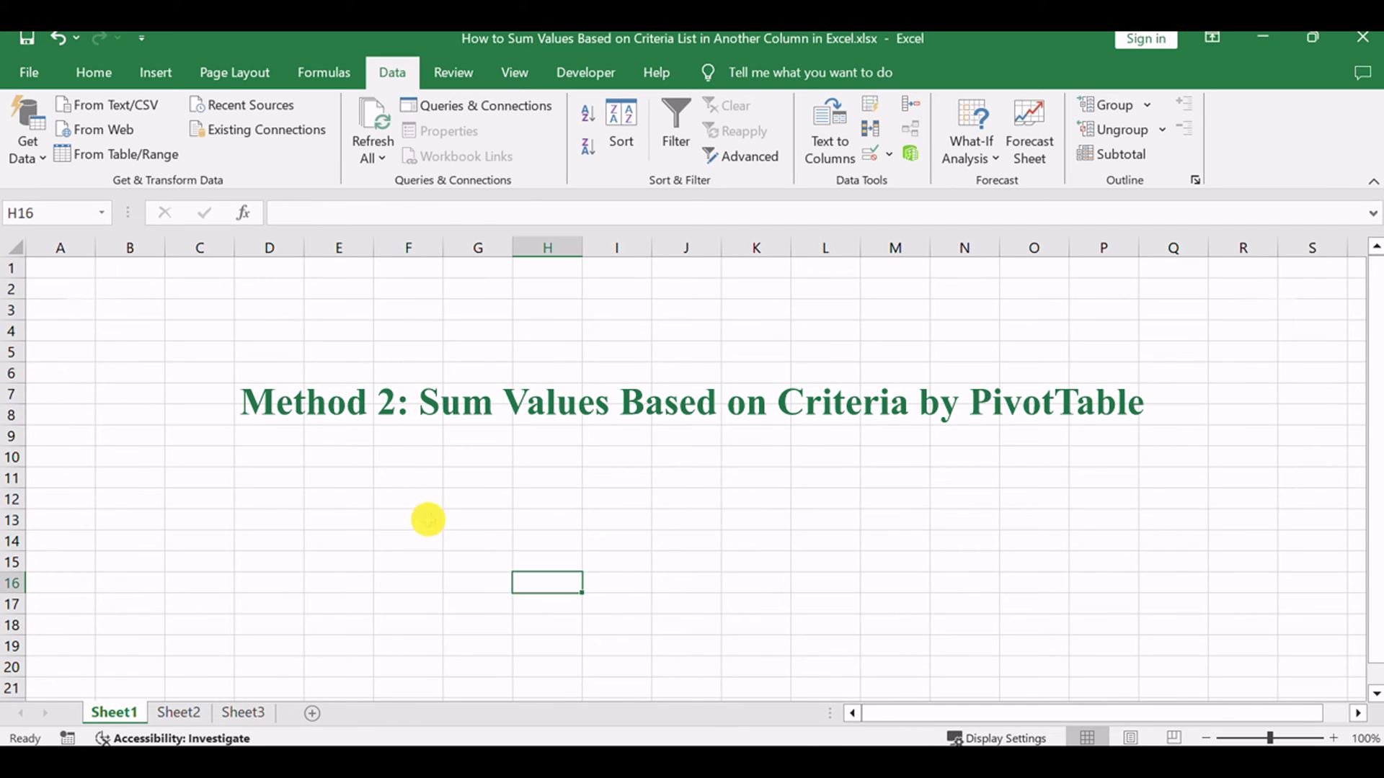
{"action": "left_click", "coordinate": [189, 721]}
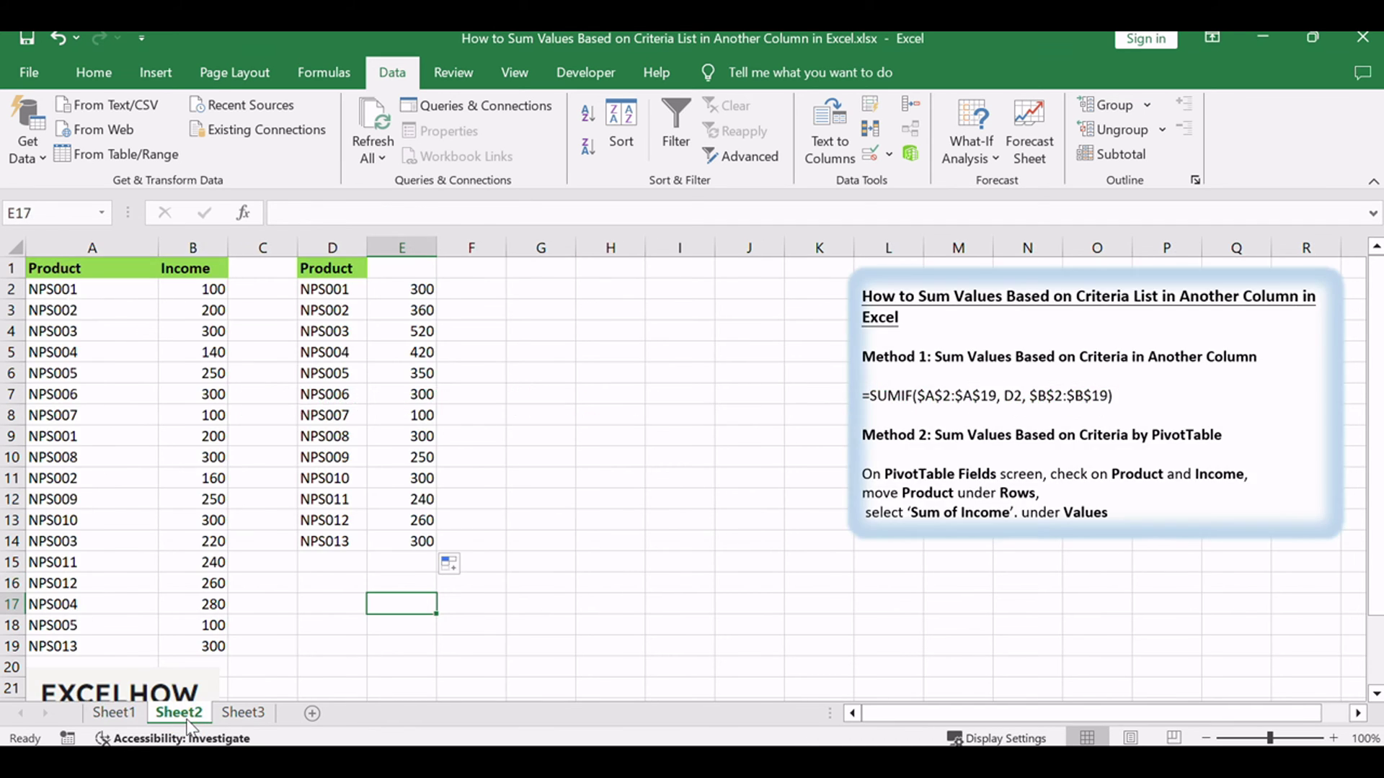
{"action": "left_click_drag", "start_coordinate": [1151, 425], "coordinate": [1245, 430]}
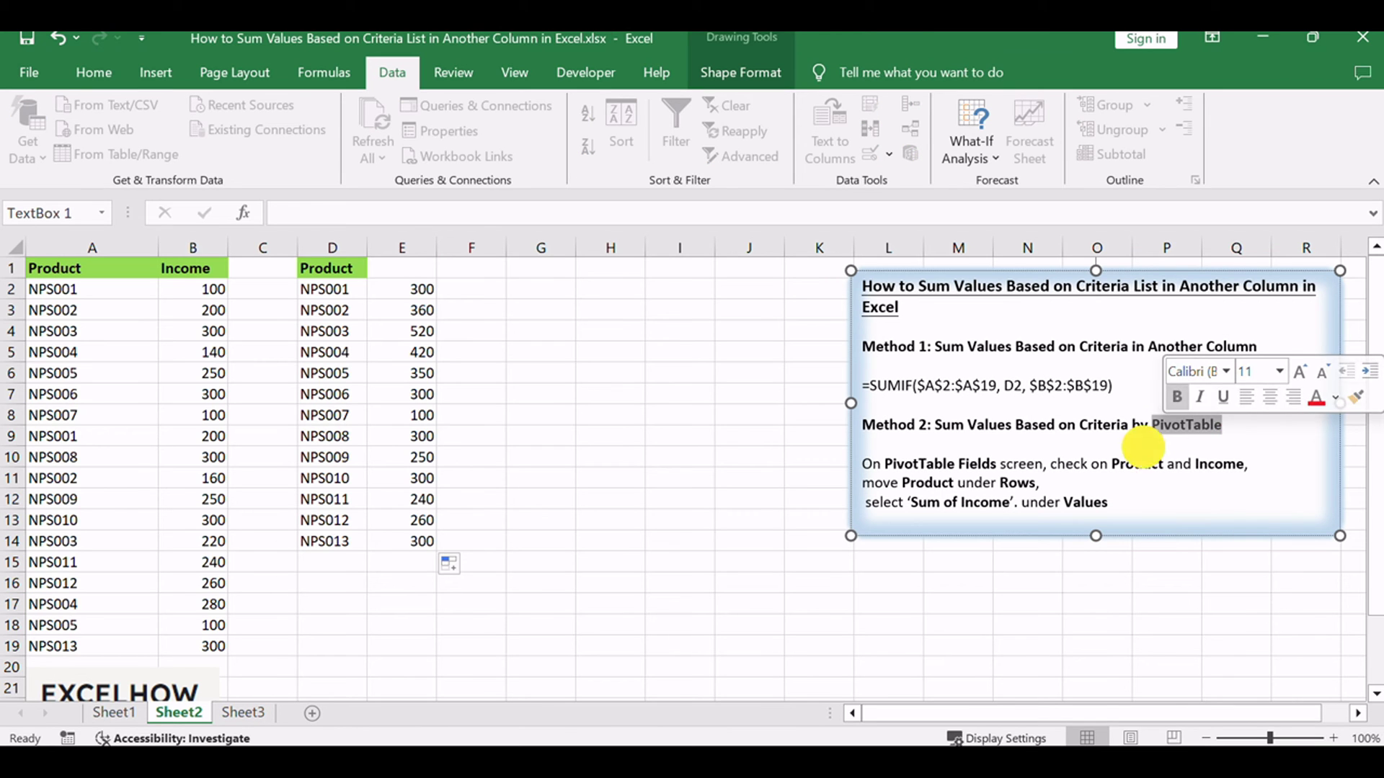
{"action": "left_click", "coordinate": [725, 417]}
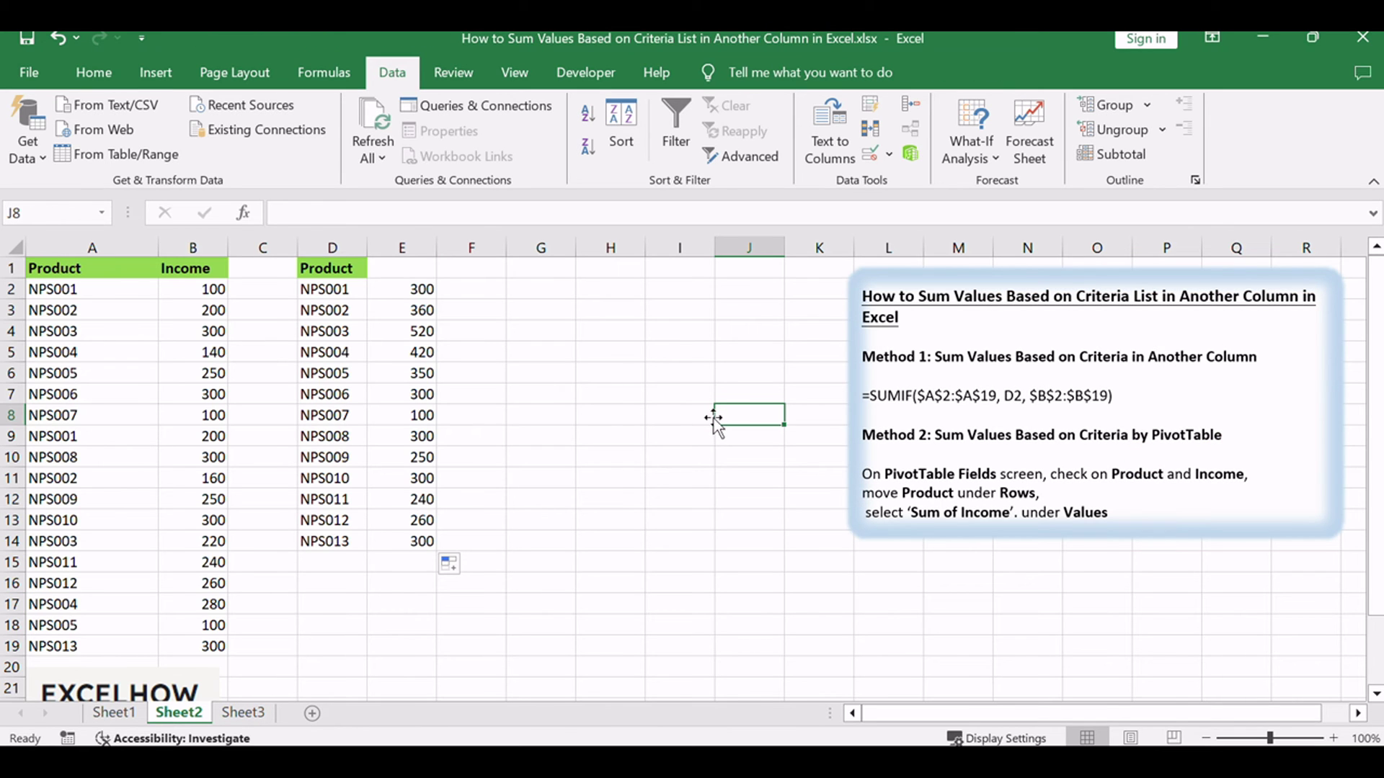
Step: Select the Product and Income data in A1:B19 and start a PivotTable from that range
{"action": "left_click", "coordinate": [58, 265]}
{"action": "mouse_move", "coordinate": [58, 266]}
{"action": "left_mouse_down"}
{"action": "mouse_move", "coordinate": [185, 349]}
{"action": "mouse_move", "coordinate": [193, 638]}
{"action": "left_mouse_up"}
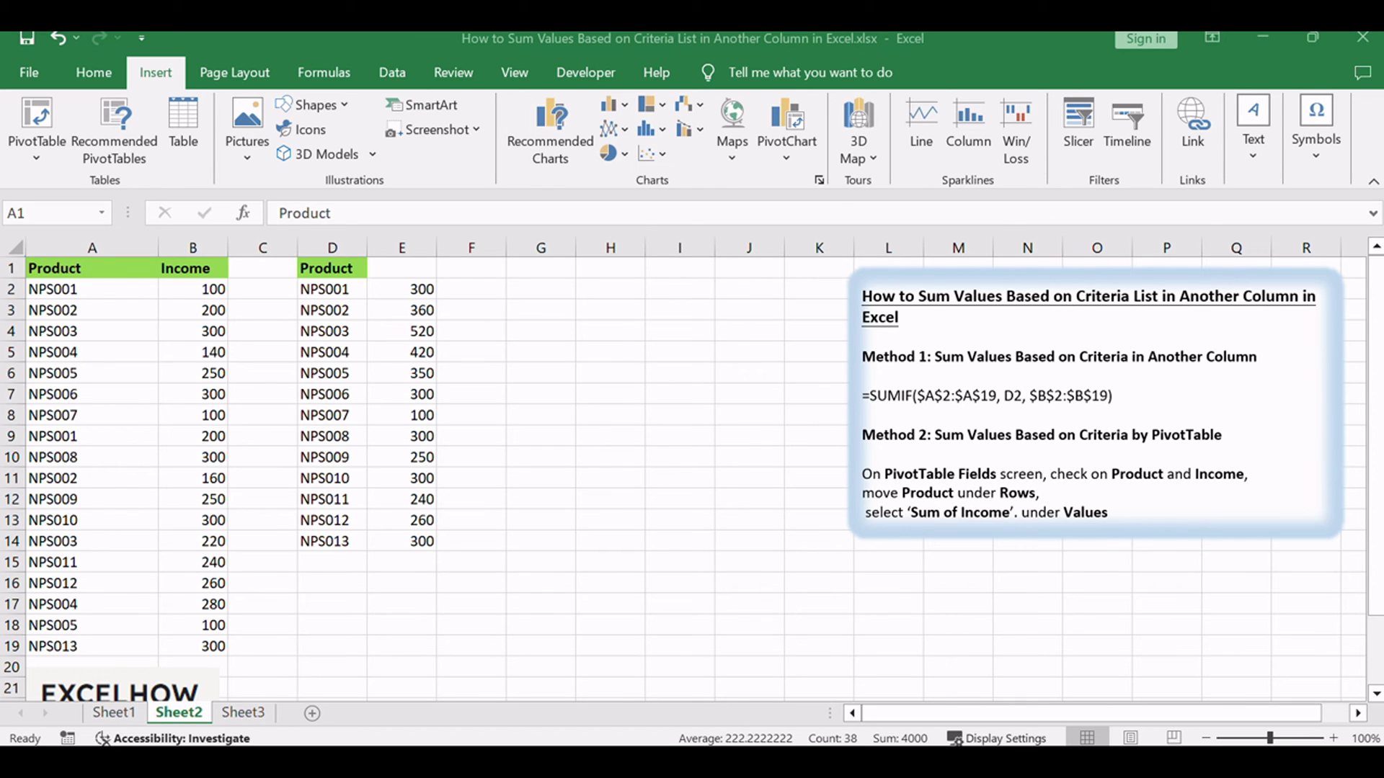
{"action": "left_click", "coordinate": [151, 73]}
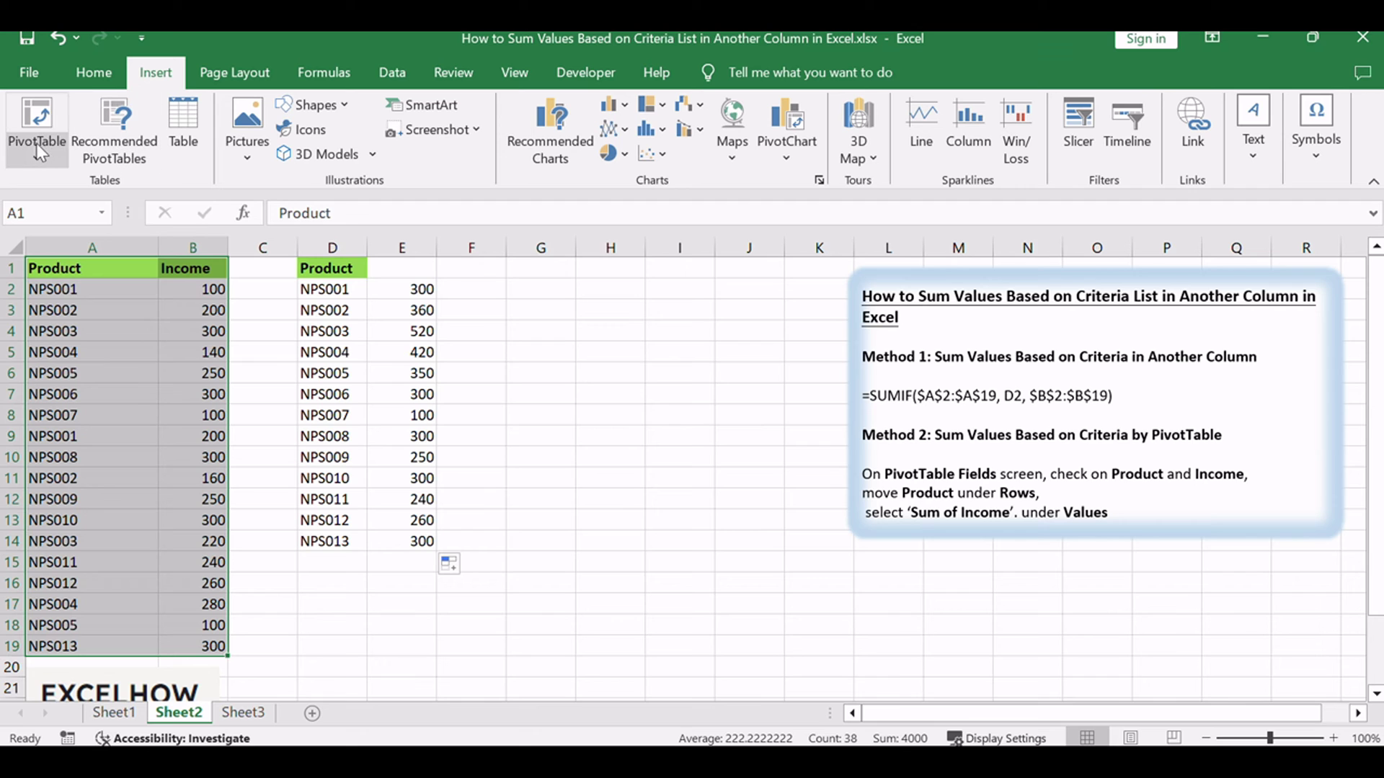
{"action": "left_click", "coordinate": [36, 146]}
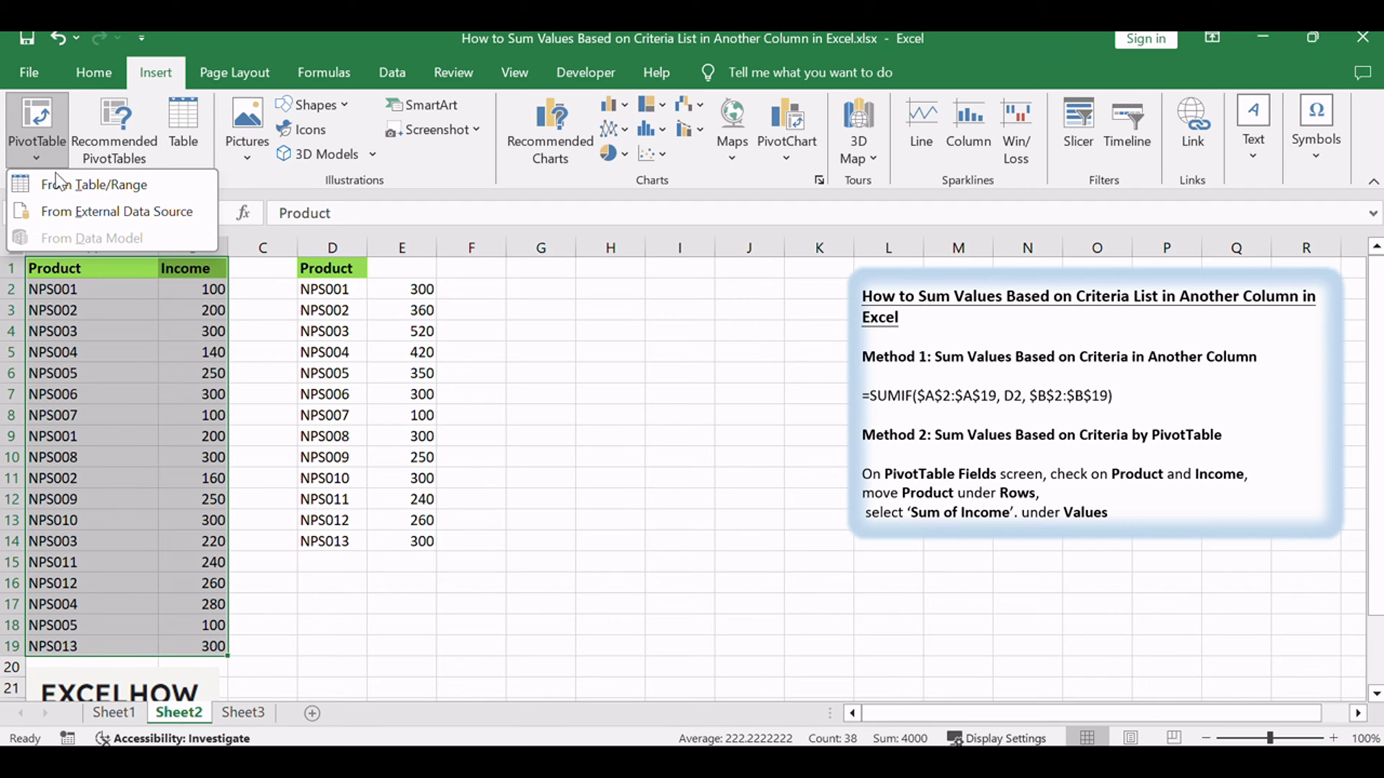
{"action": "left_click", "coordinate": [67, 186]}
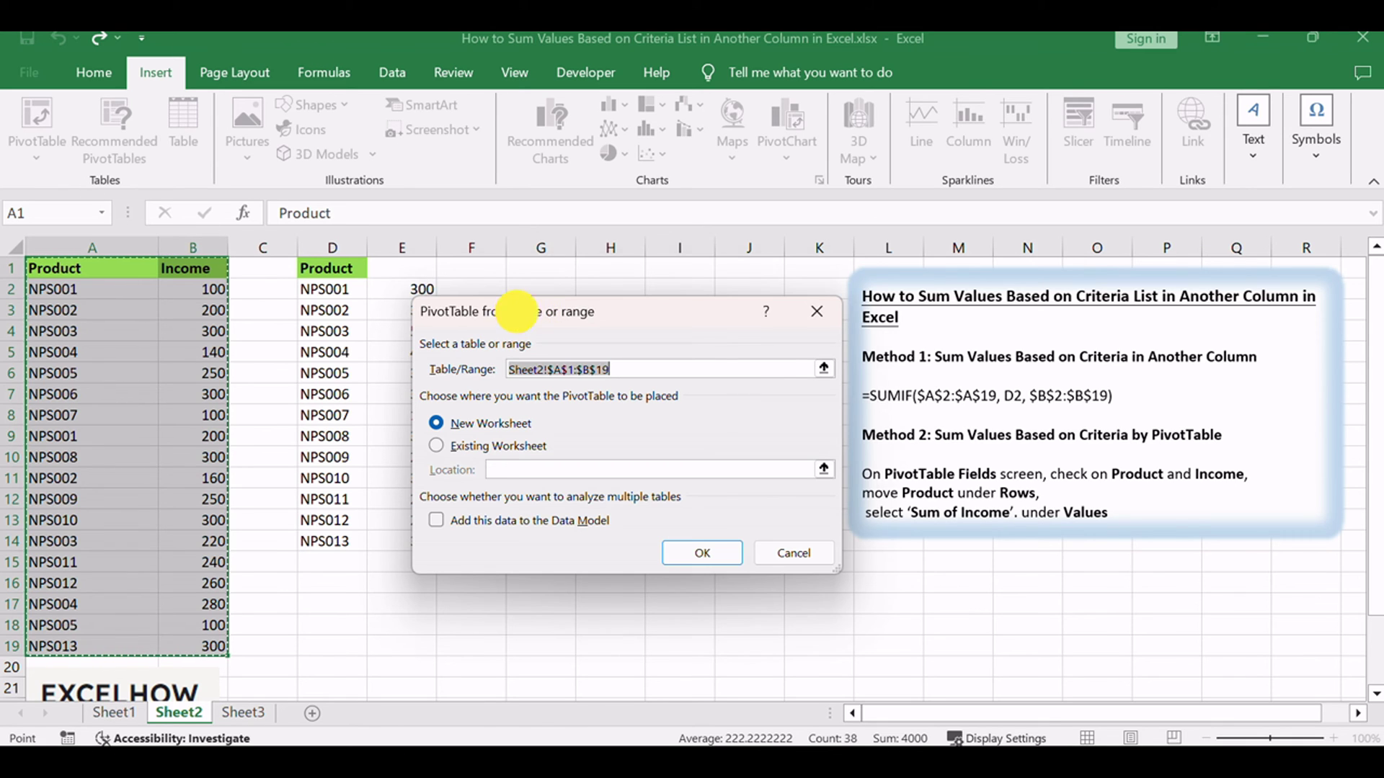
{"action": "left_click_drag", "start_coordinate": [509, 312], "coordinate": [523, 275]}
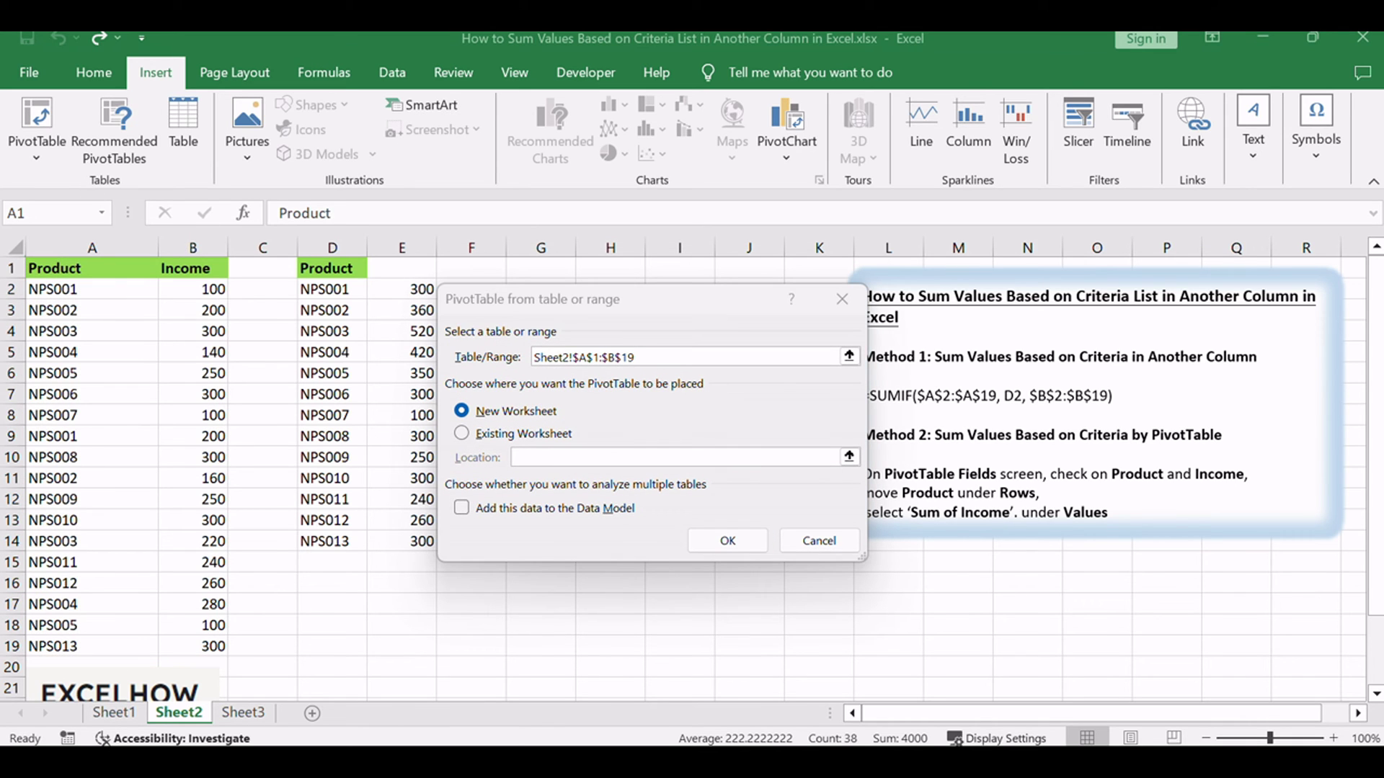
{"action": "left_click", "coordinate": [533, 299]}
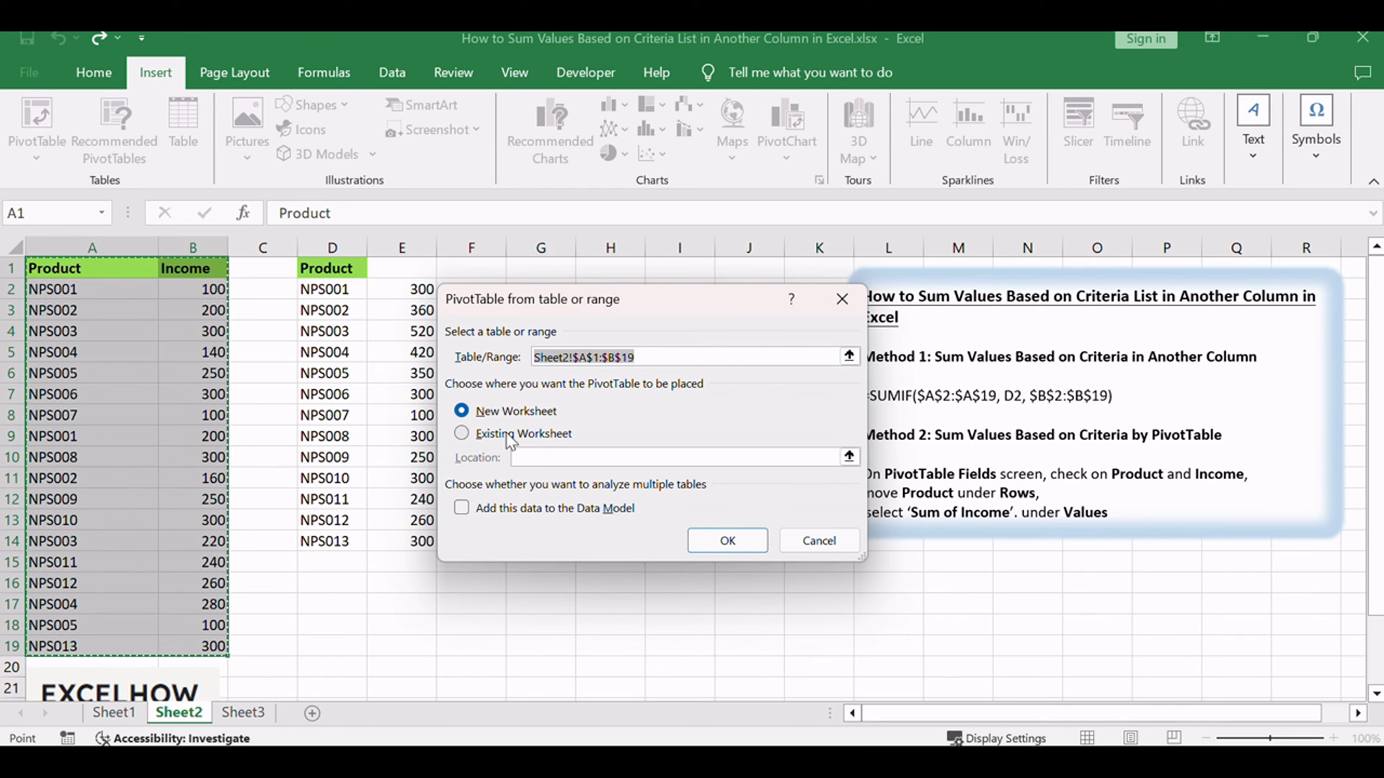
Step: Place the PivotTable on the existing worksheet at Sheet2!$G$1 and create it
{"action": "left_click", "coordinate": [524, 436]}
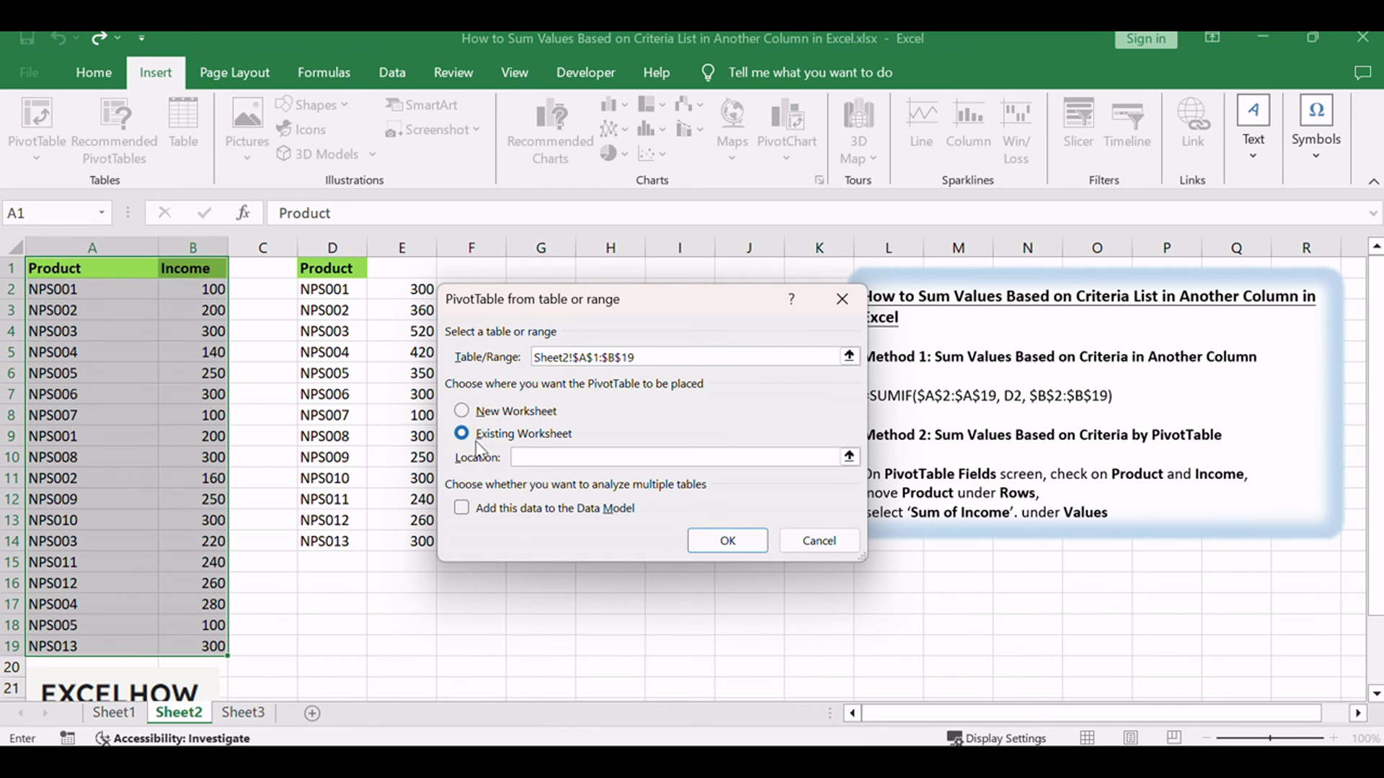
{"action": "left_click", "coordinate": [555, 456]}
{"action": "left_click", "coordinate": [849, 457]}
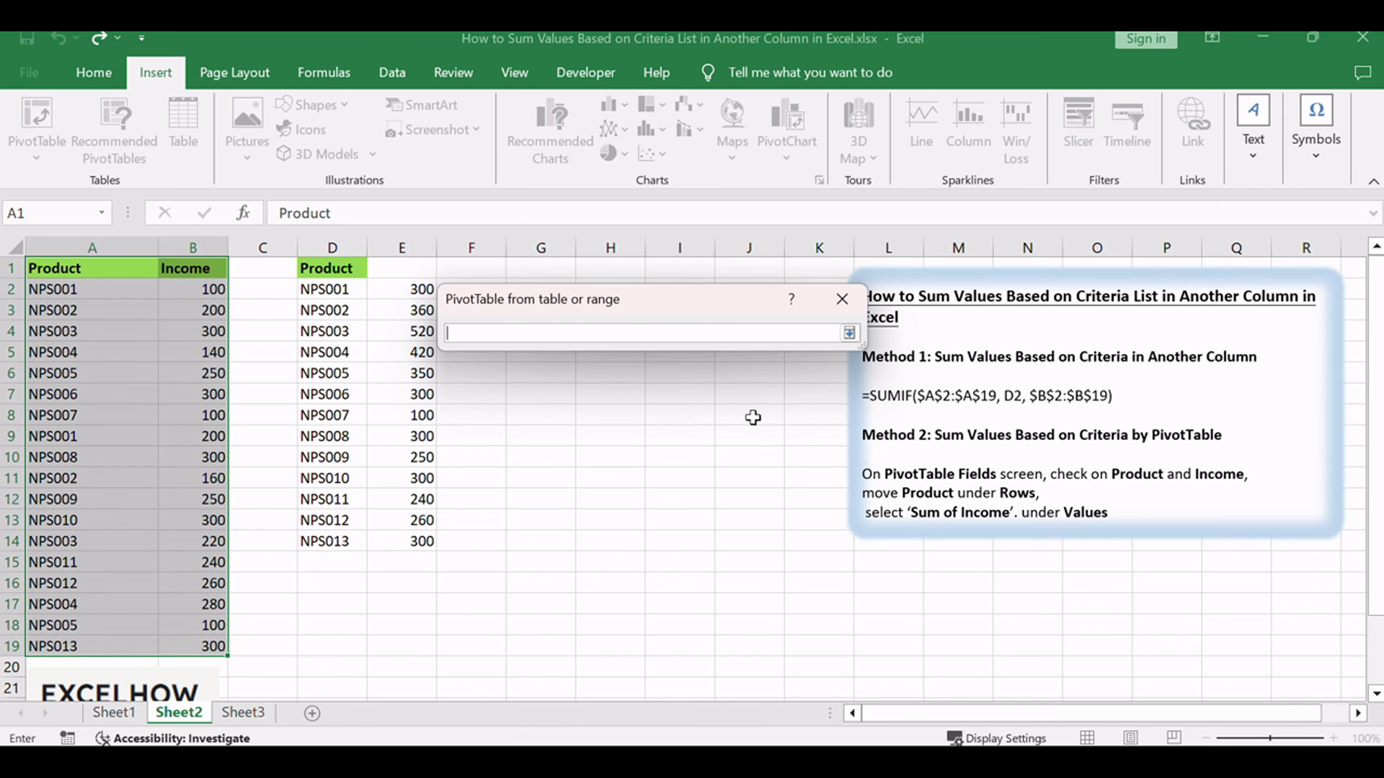
{"action": "left_click_drag", "start_coordinate": [619, 318], "coordinate": [607, 401]}
{"action": "left_click", "coordinate": [540, 272]}
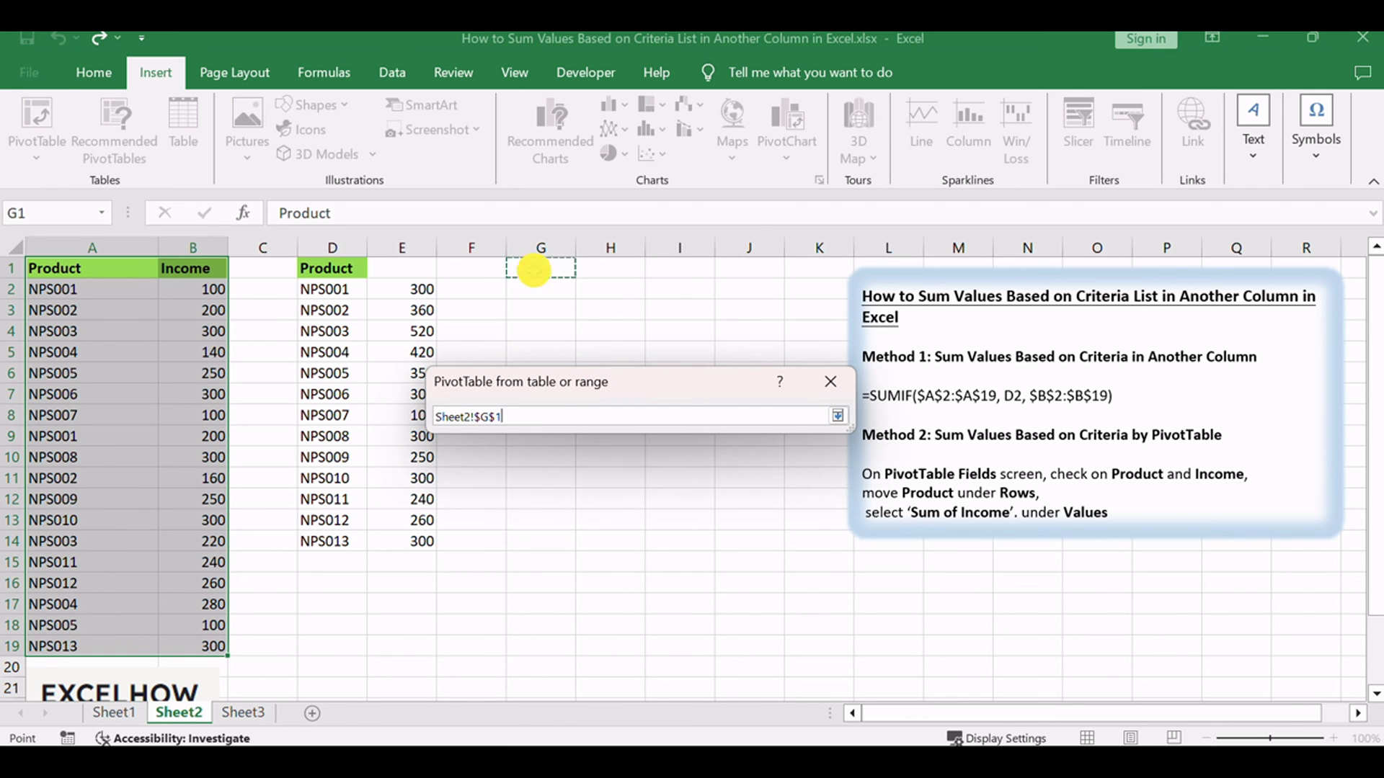
{"action": "left_click", "coordinate": [837, 416]}
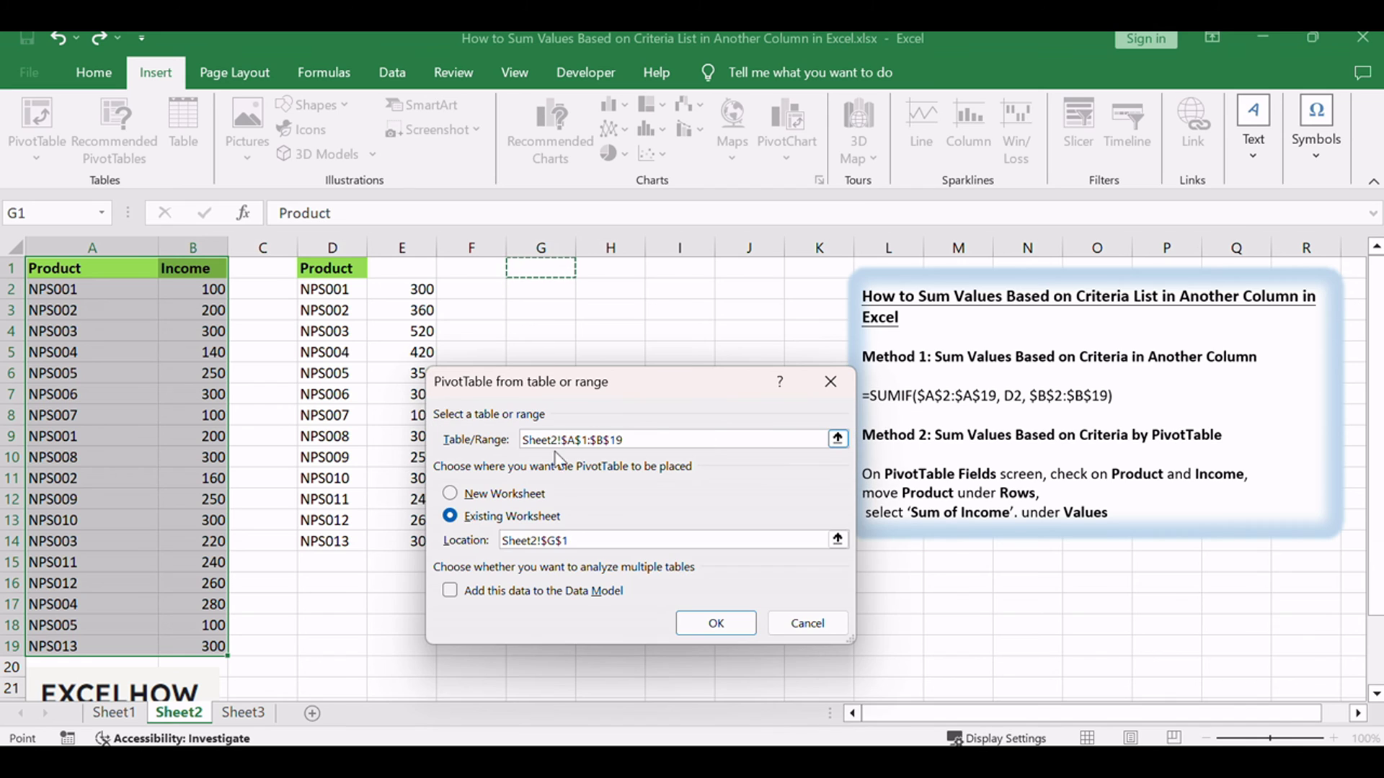
{"action": "key", "text": "Return"}
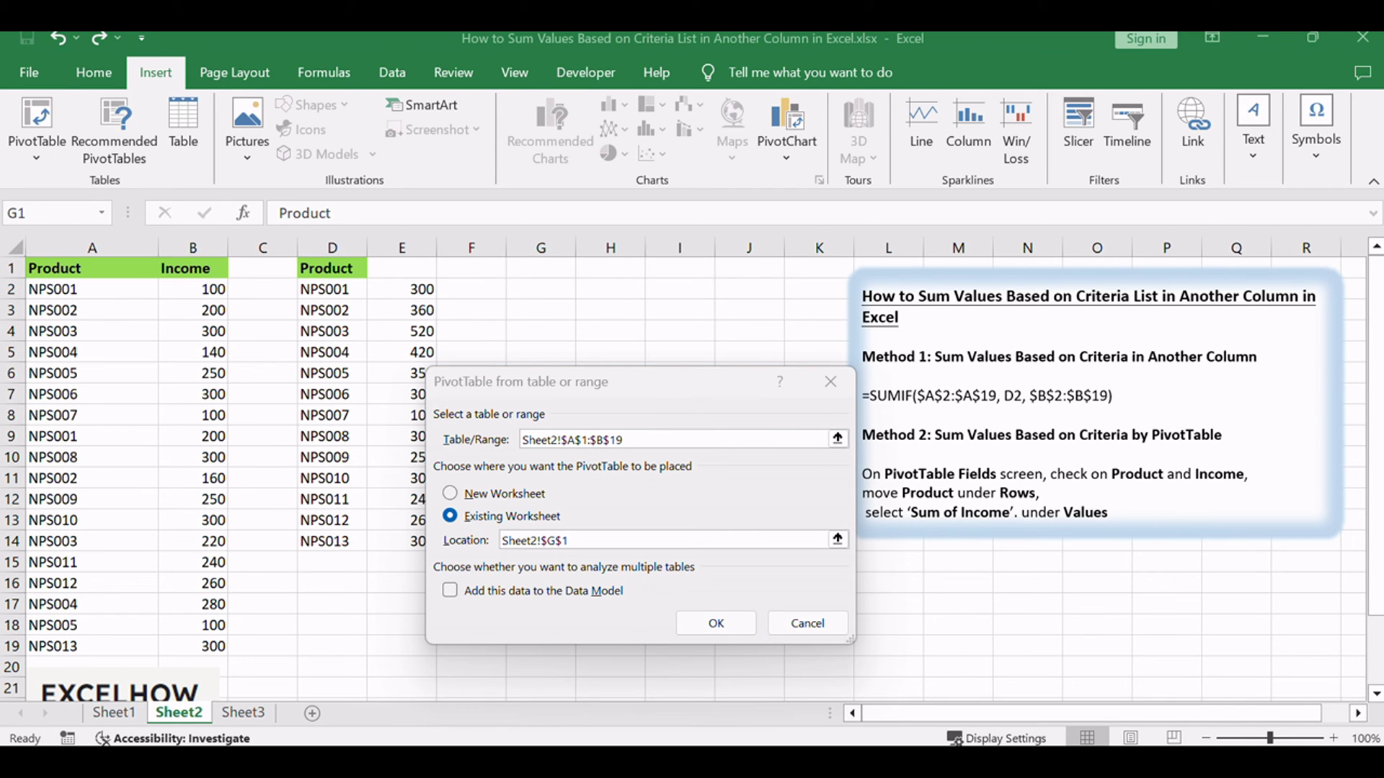
{"action": "left_click", "coordinate": [662, 386]}
{"action": "left_click", "coordinate": [717, 634]}
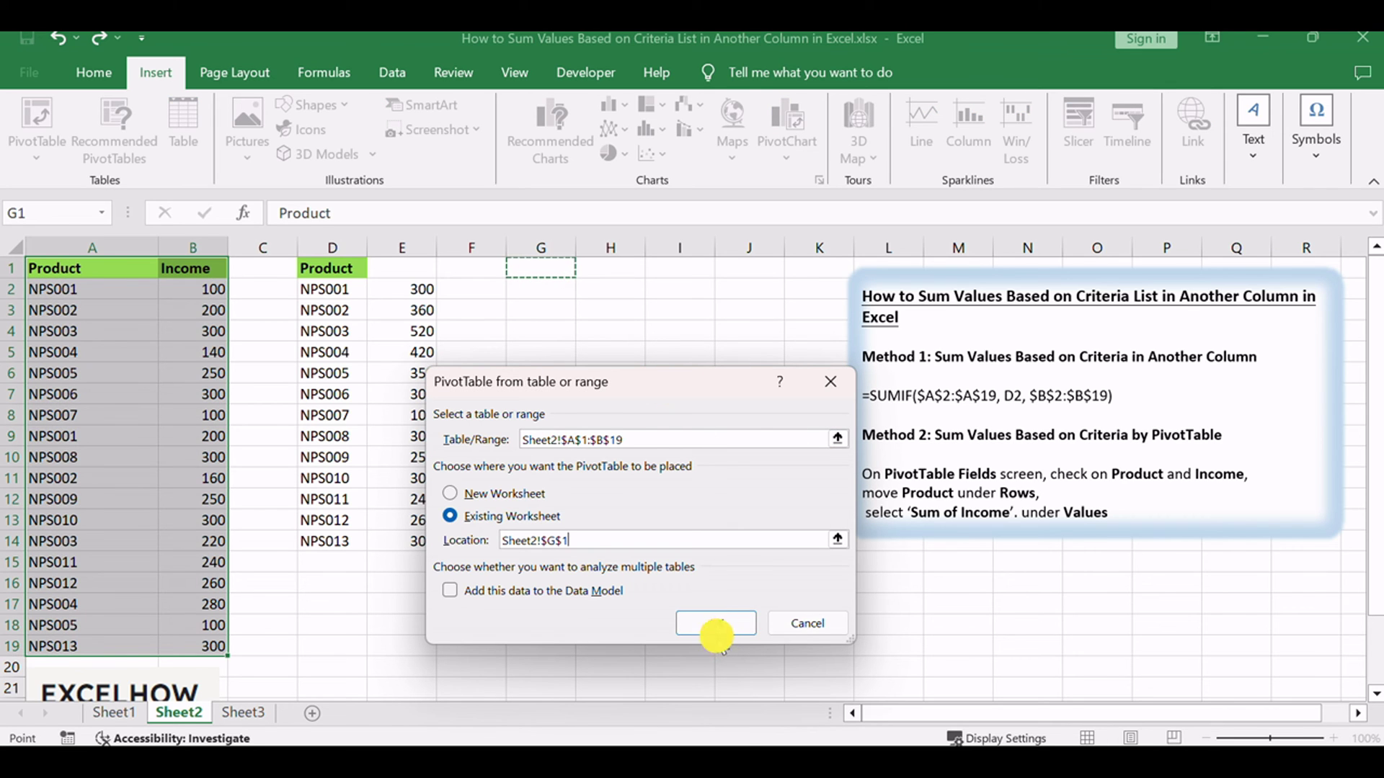
{"action": "left_click", "coordinate": [723, 627]}
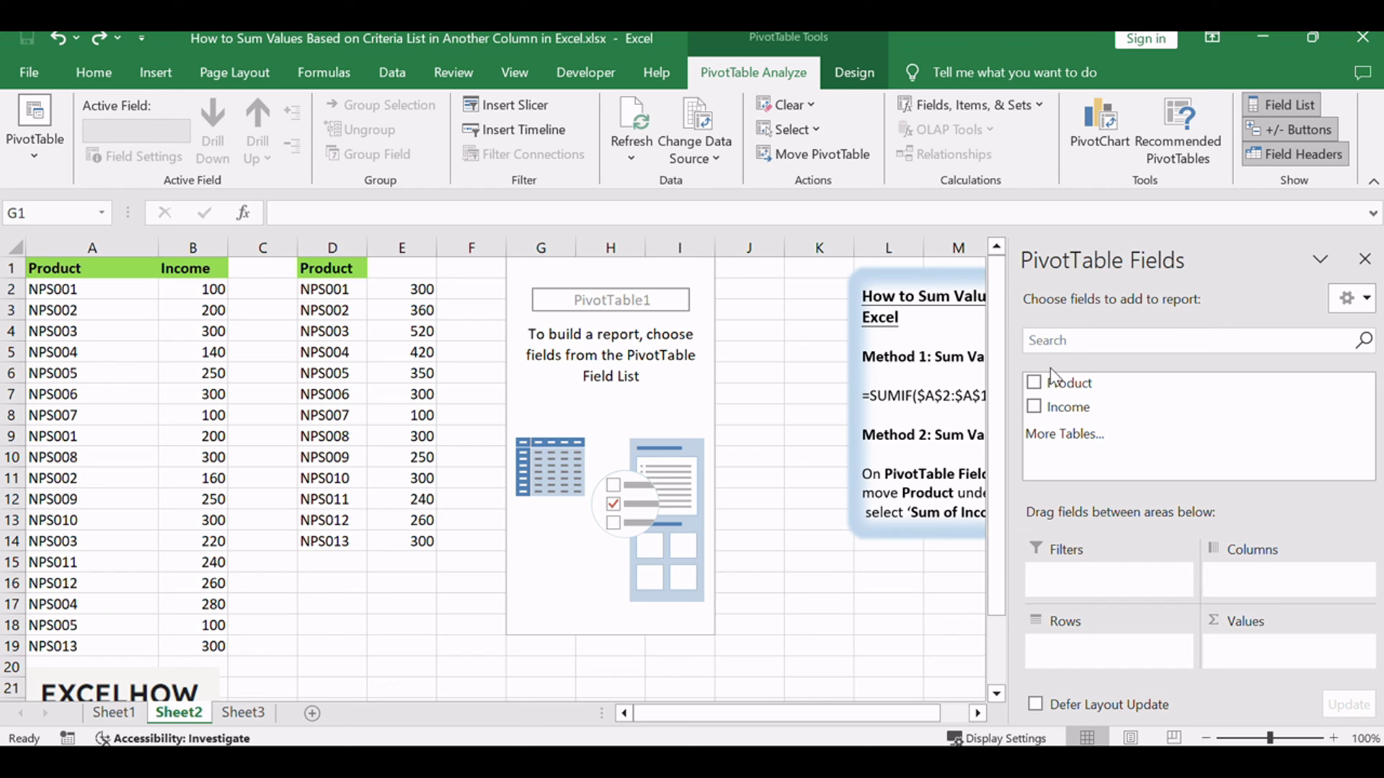
Step: Add the Product field under Rows and Income under Values as Sum of Income, and check both fields' placement
{"action": "left_click", "coordinate": [1034, 407]}
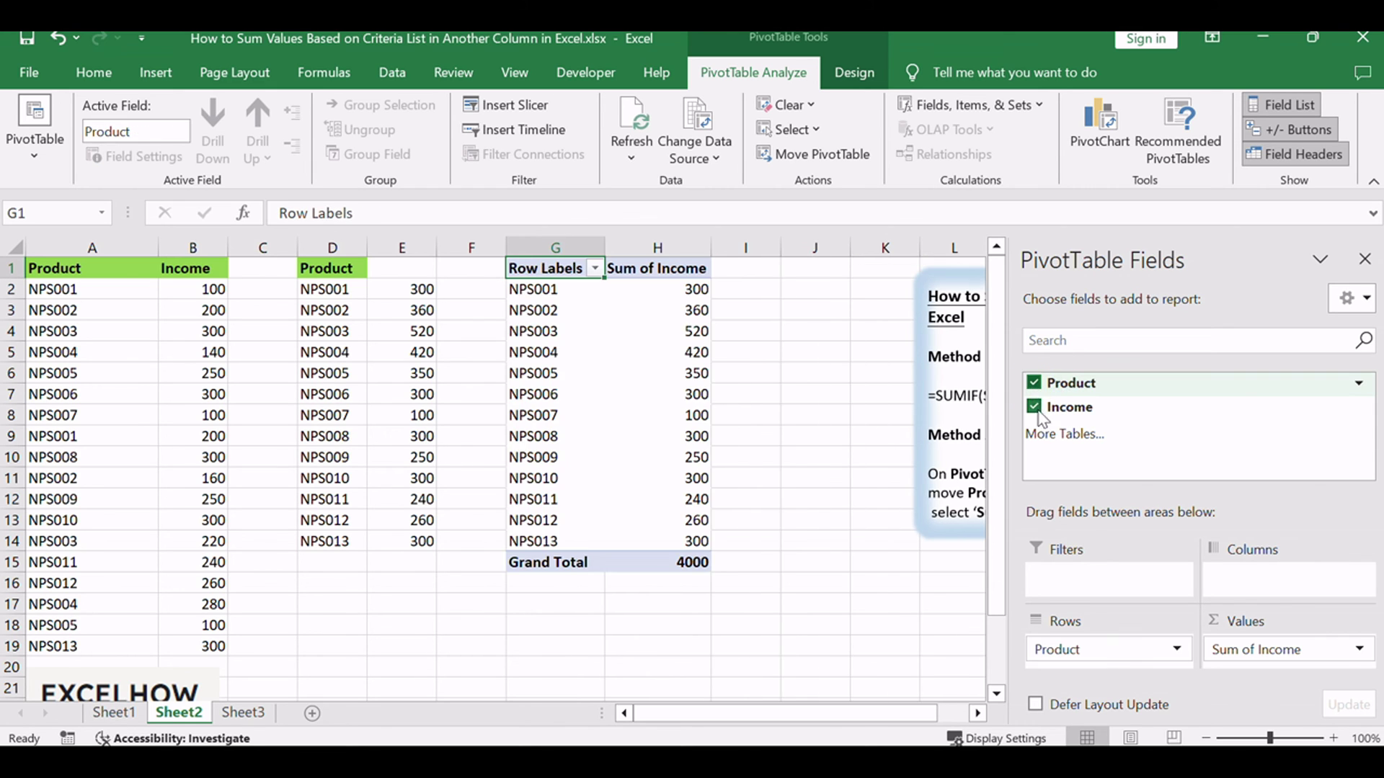
{"action": "left_click", "coordinate": [1275, 652]}
{"action": "left_click", "coordinate": [1067, 650]}
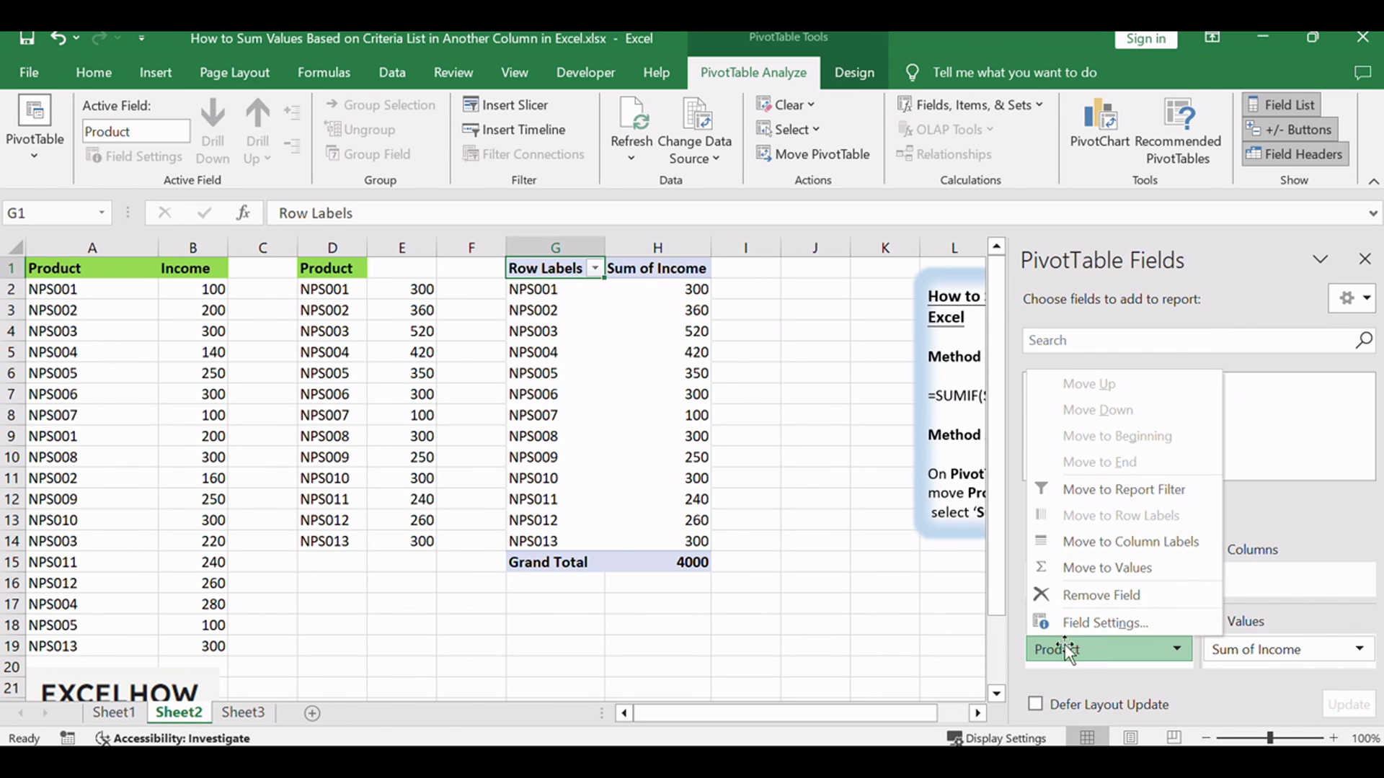
{"action": "key", "text": "Escape"}
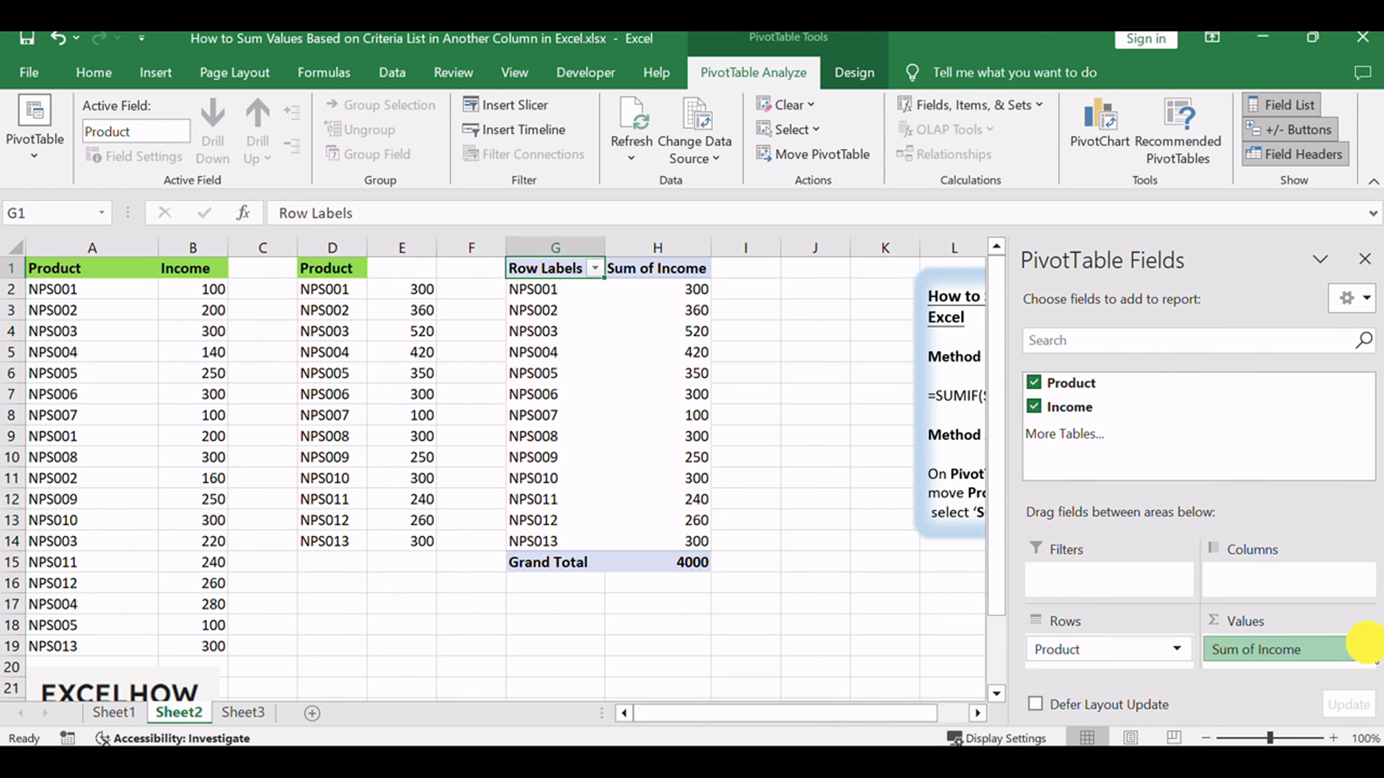
{"action": "left_click", "coordinate": [1362, 649]}
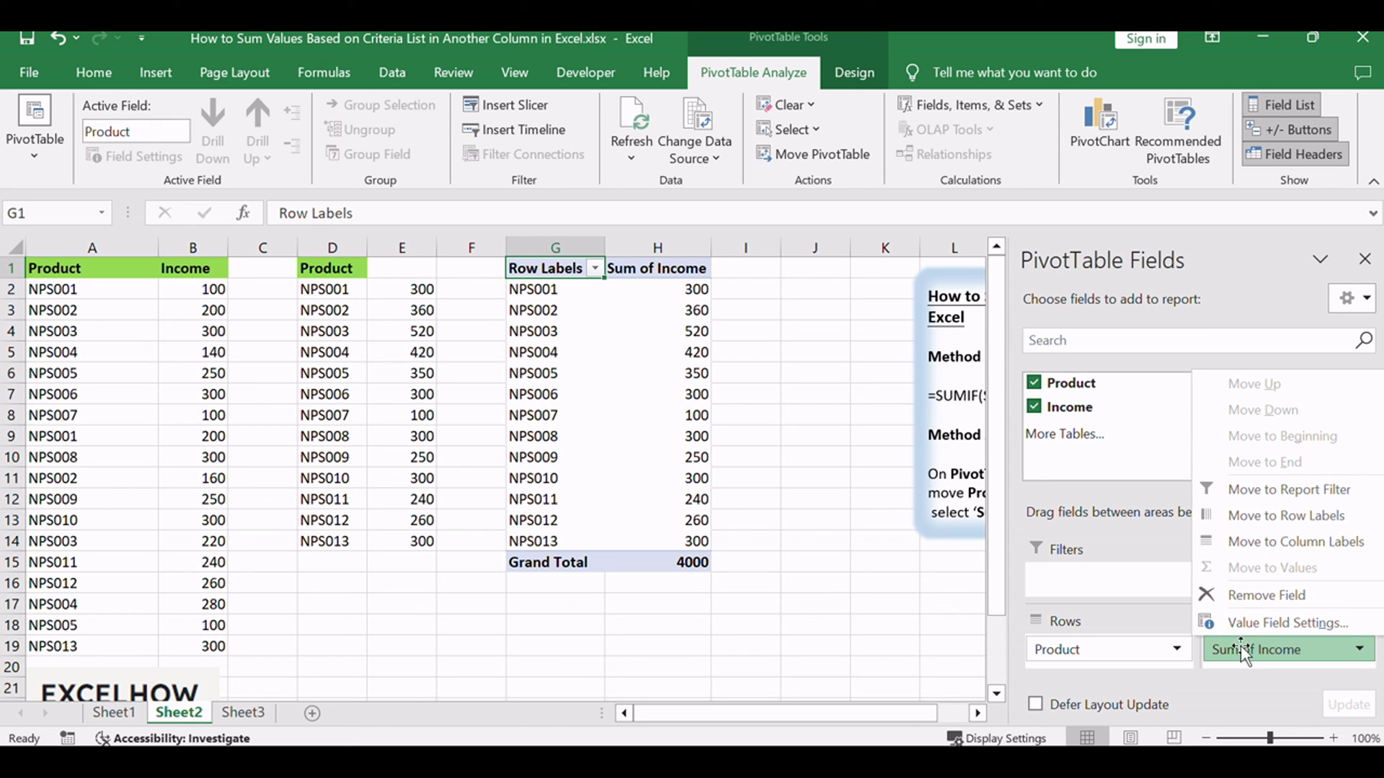
{"action": "key", "text": "Escape"}
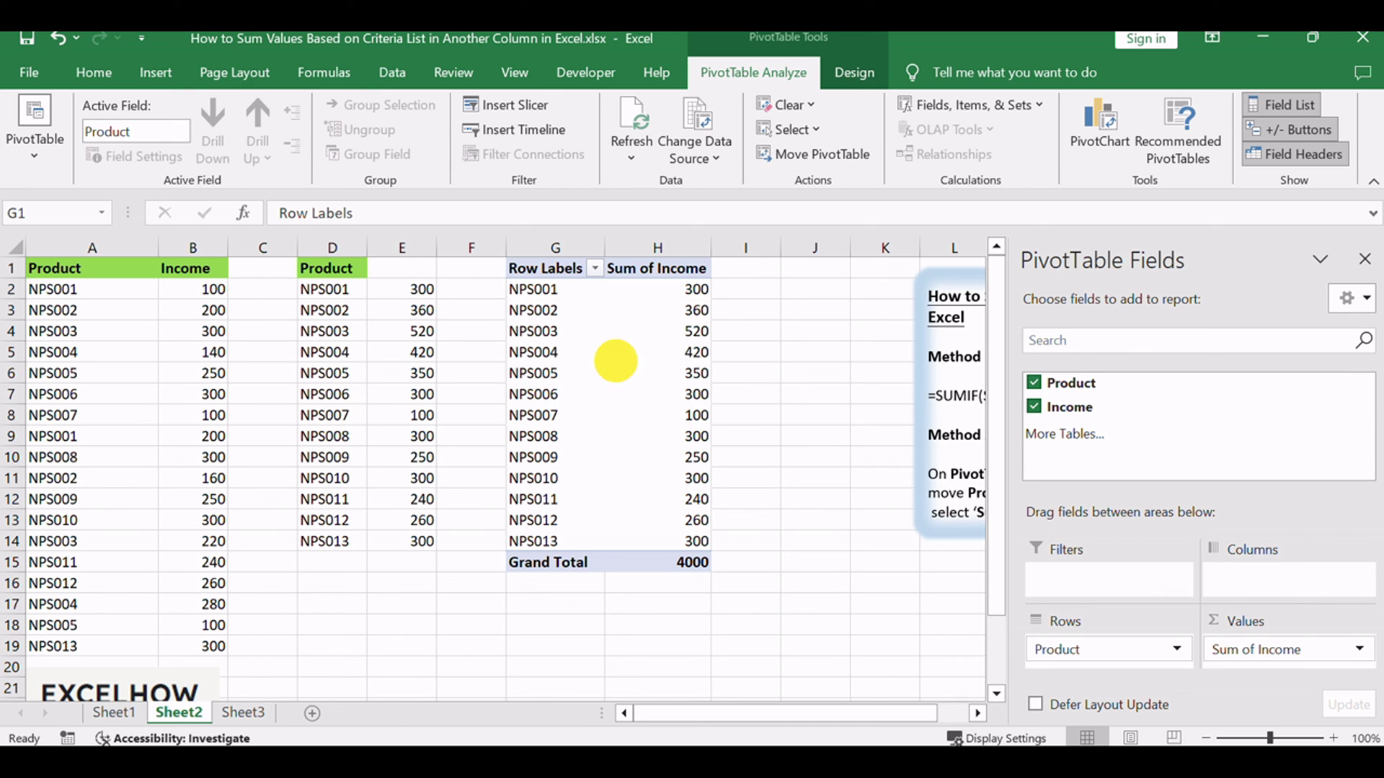
Step: Examine the PivotTable's product rows and Sum of Income values and compare them with the SUMIF results in column E
{"action": "left_click", "coordinate": [537, 268]}
{"action": "left_click", "coordinate": [635, 271]}
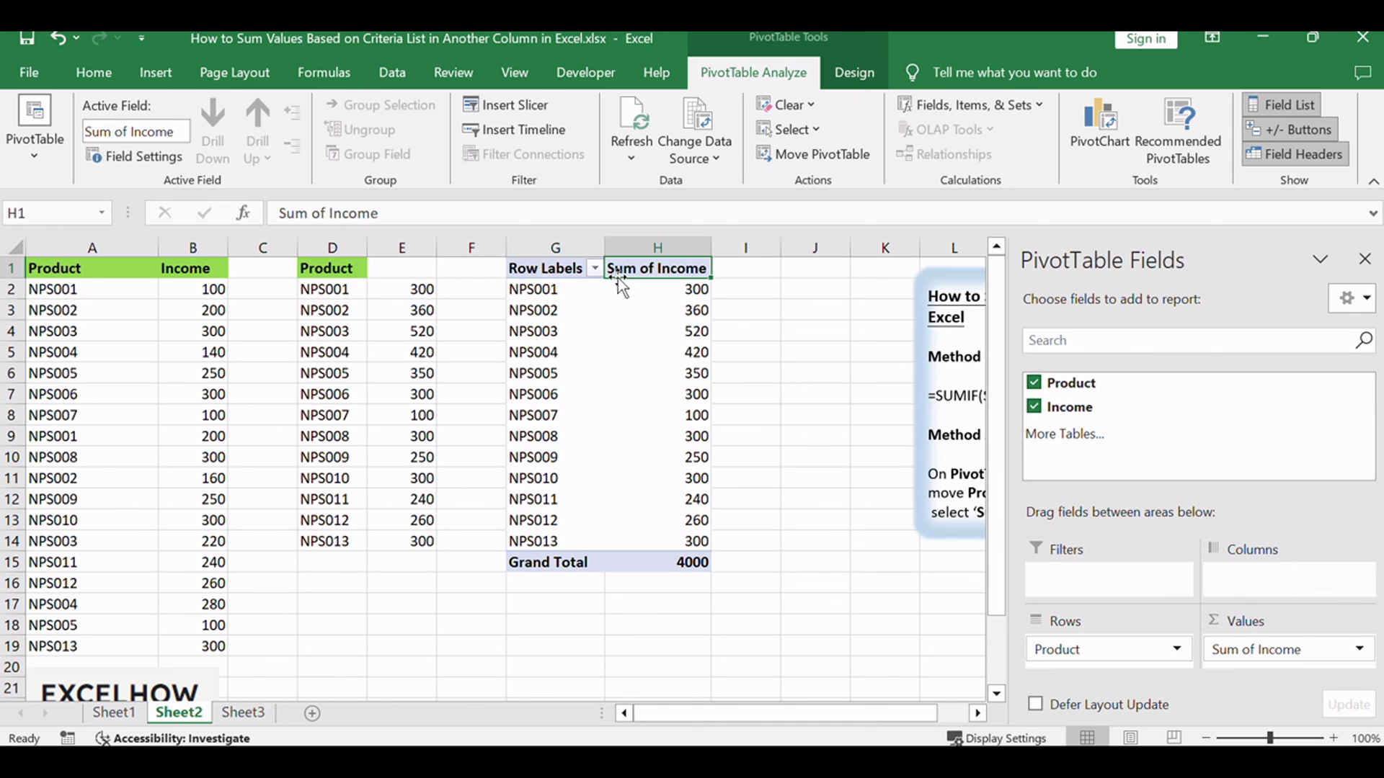
{"action": "left_click", "coordinate": [532, 547]}
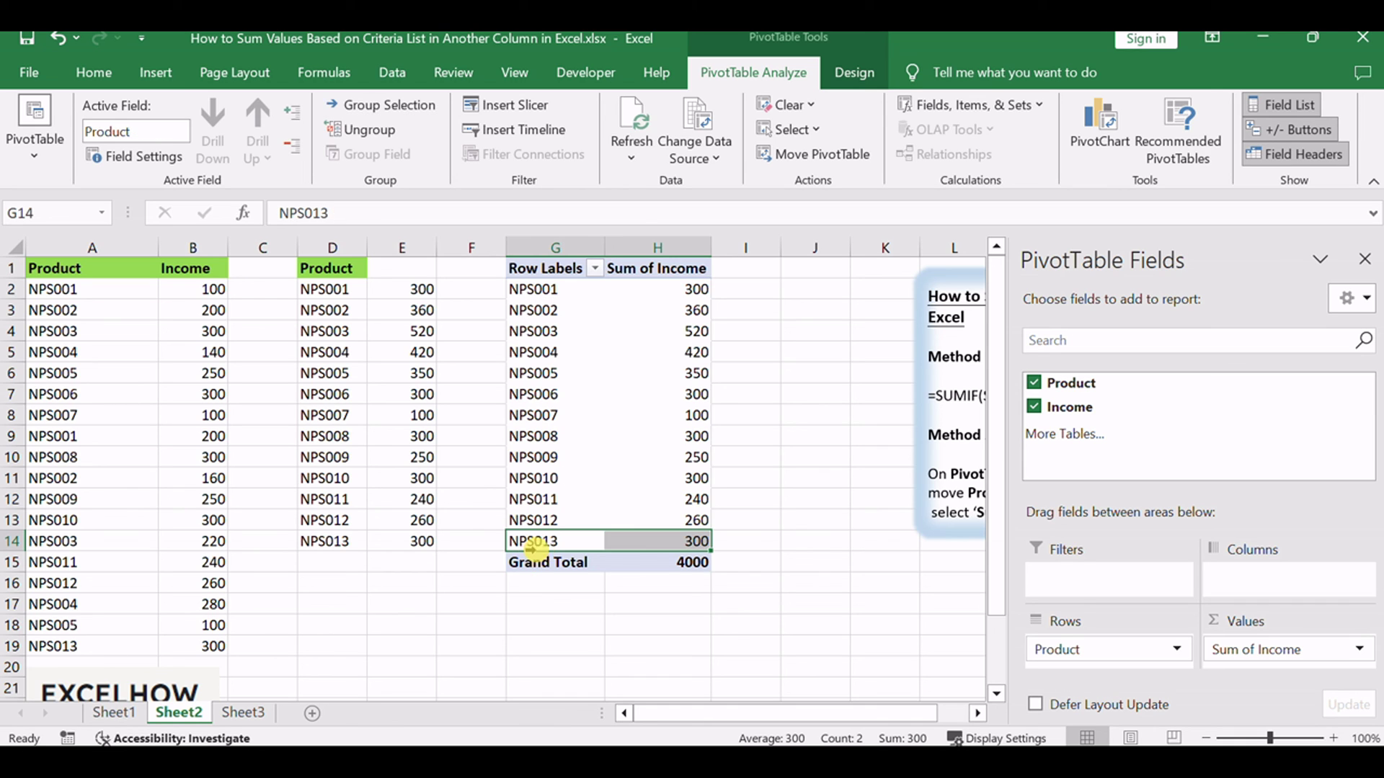
{"action": "left_click", "coordinate": [695, 294]}
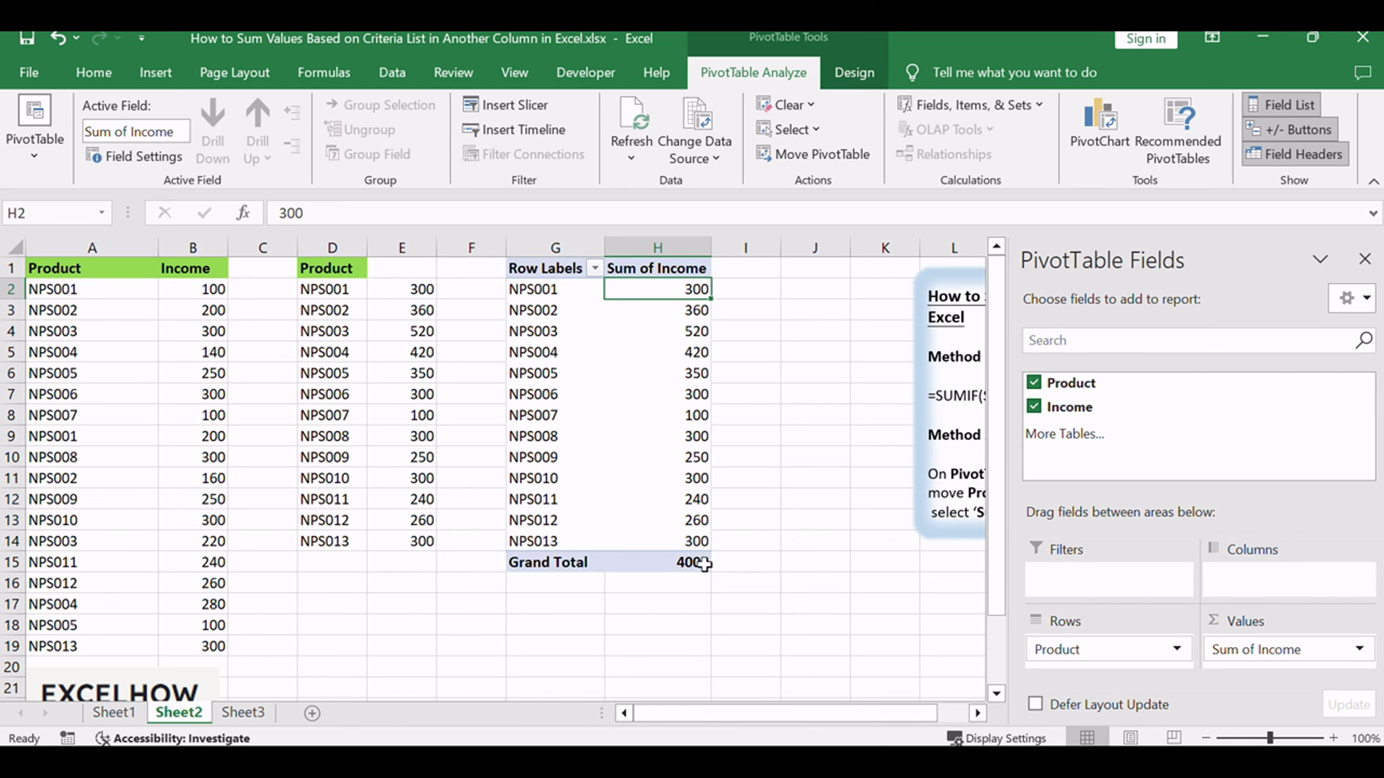
{"action": "left_click", "coordinate": [696, 543]}
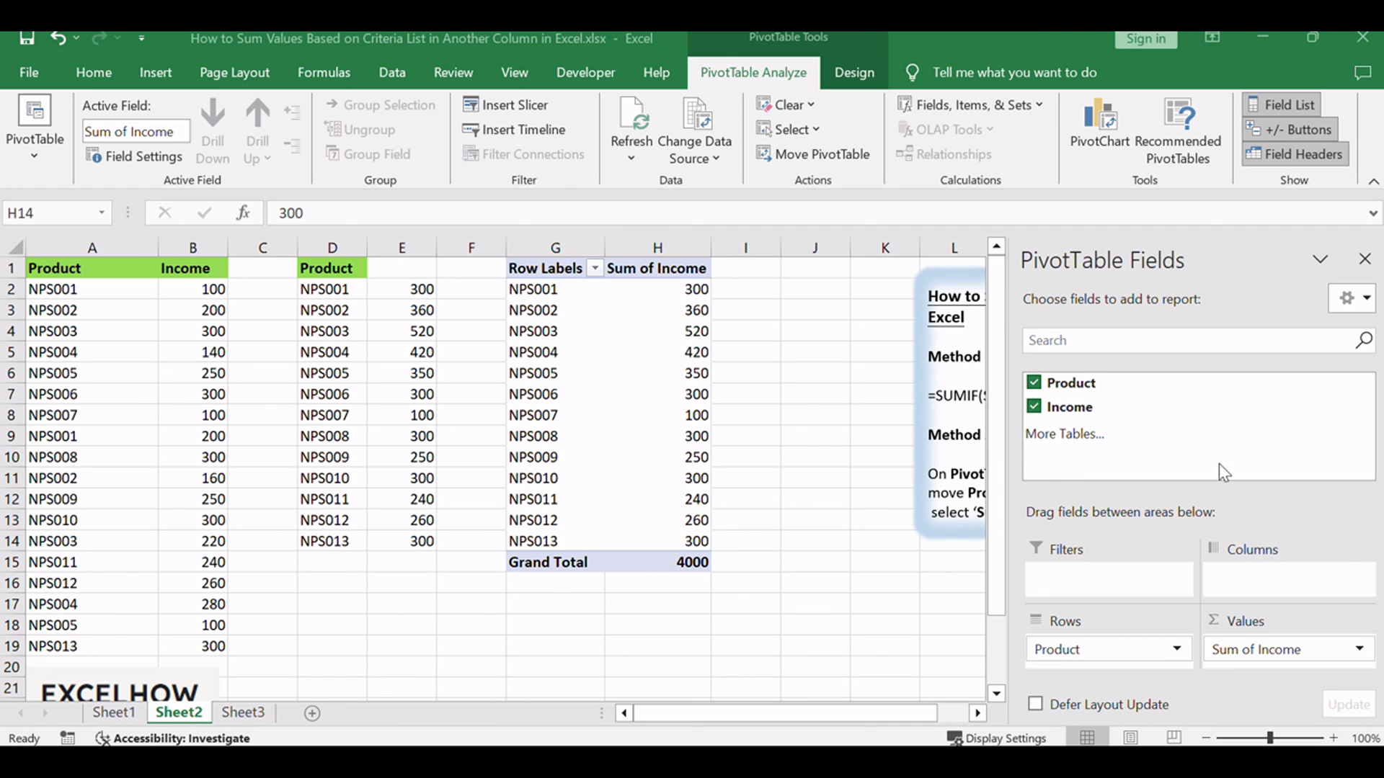
{"action": "left_click", "coordinate": [766, 367]}
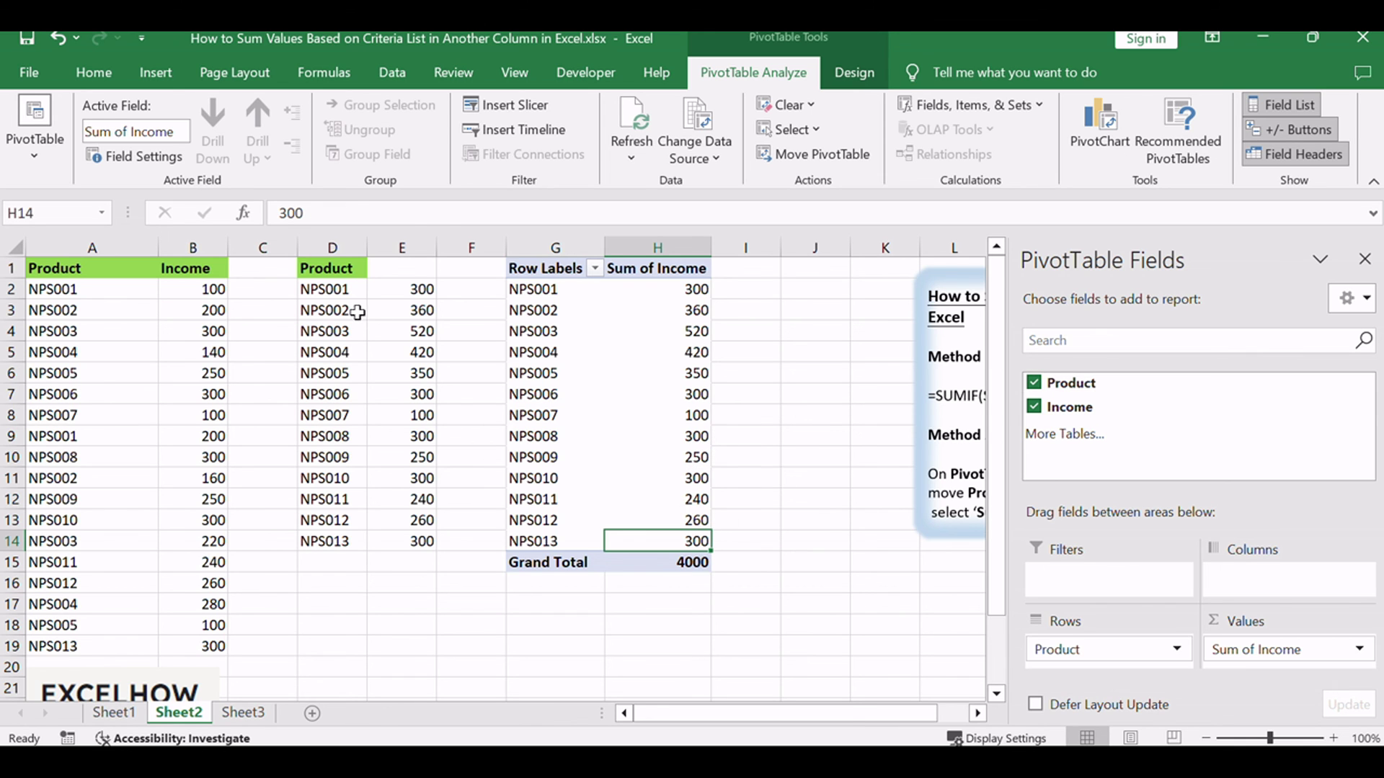
{"action": "left_click", "coordinate": [395, 289]}
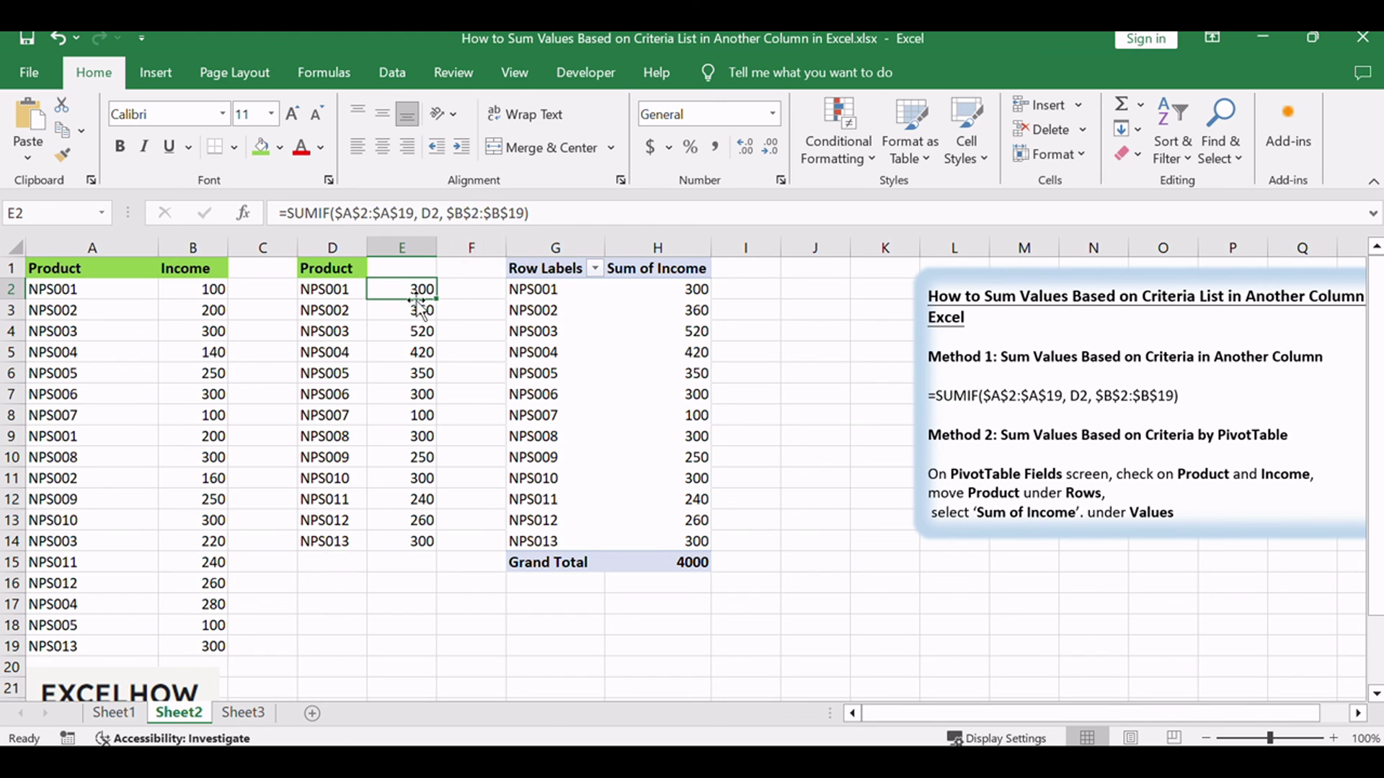
{"action": "left_click", "coordinate": [815, 456]}
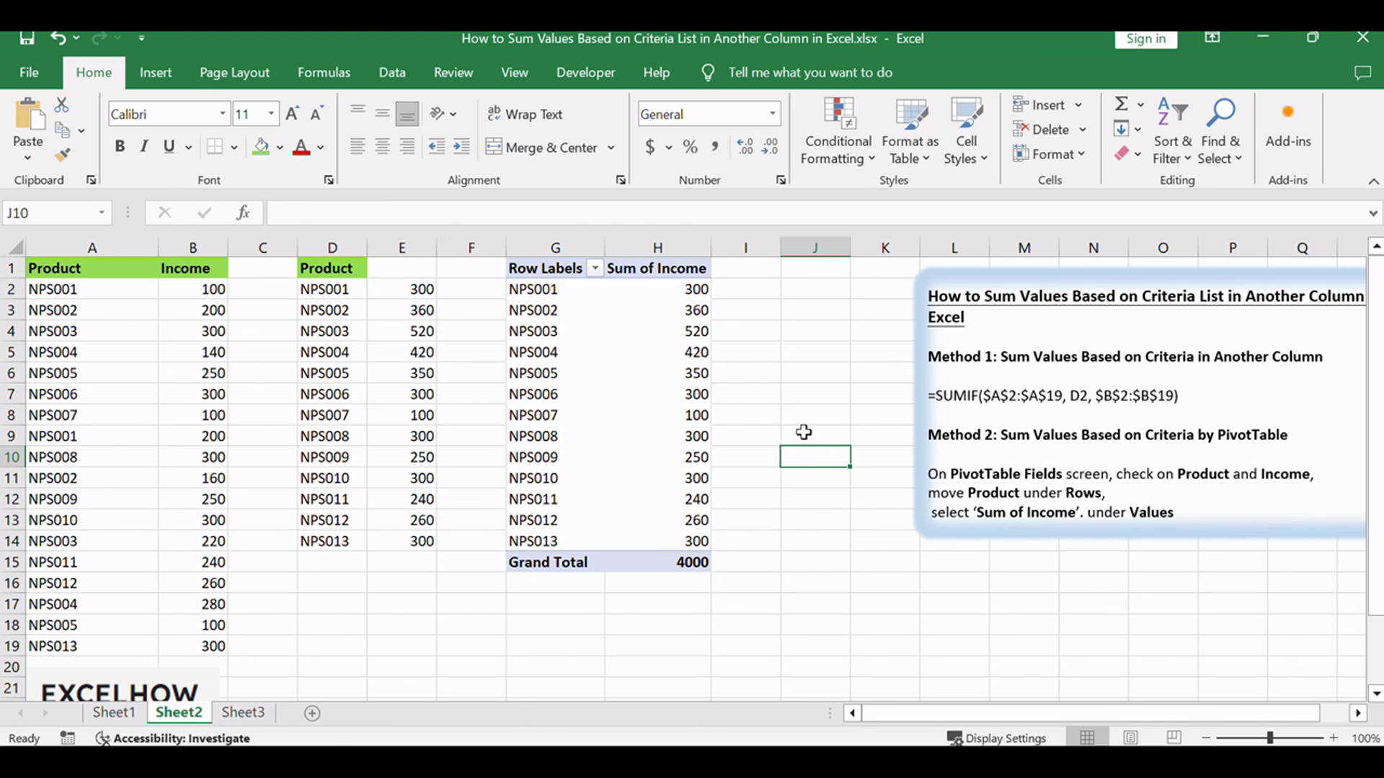